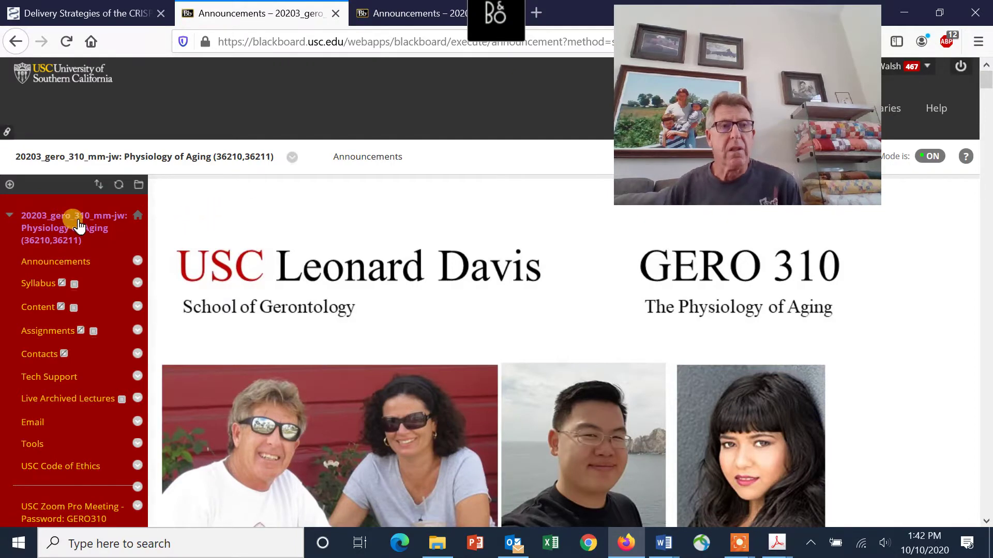
# Step: Add a content area named "GERO 310 anonymous survey" to the course menu
pyautogui.click(9, 185)
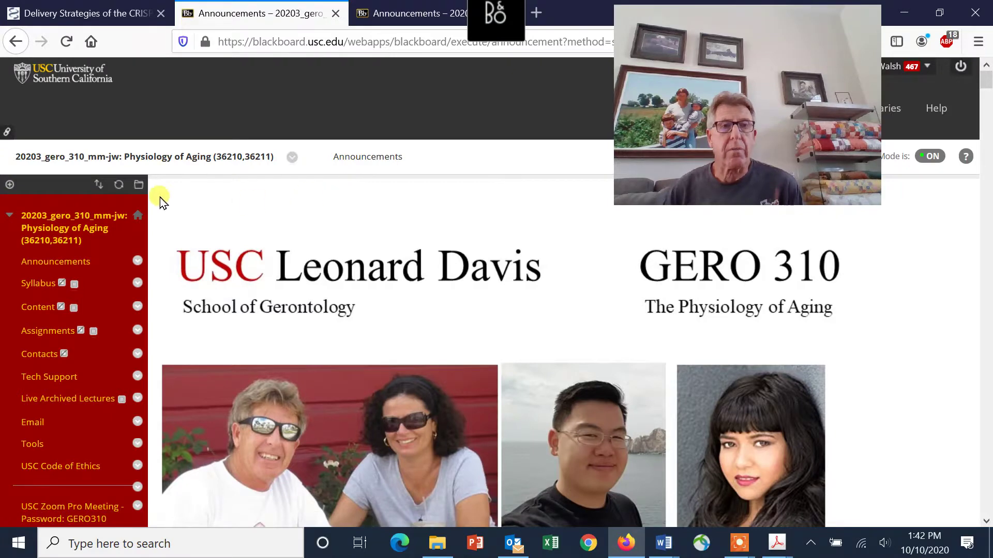
pyautogui.click(10, 184)
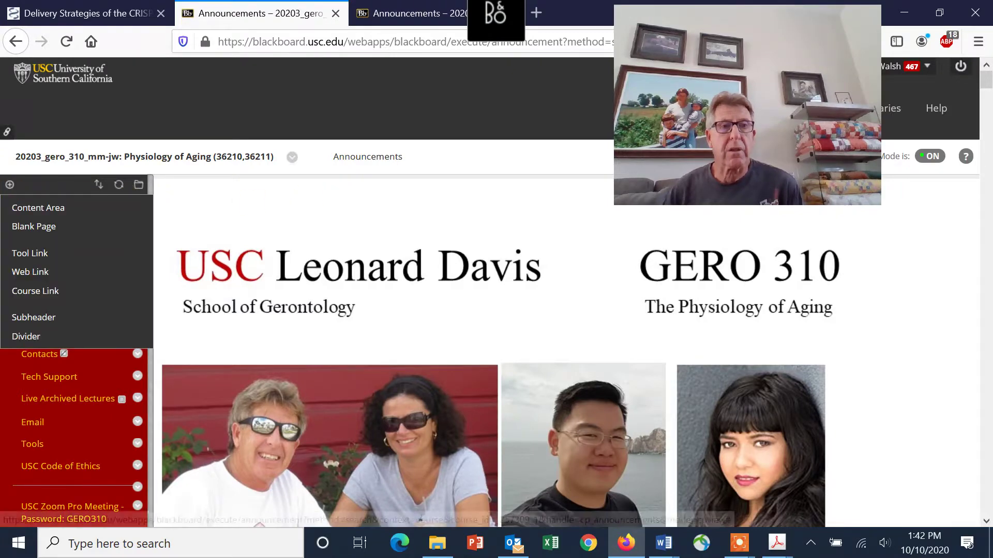
pyautogui.click(11, 208)
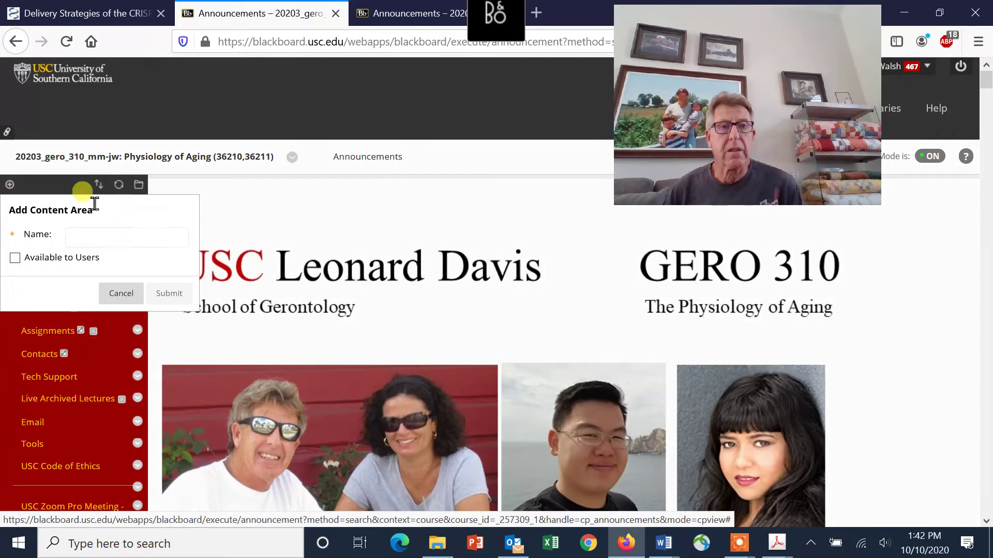
pyautogui.click(117, 241)
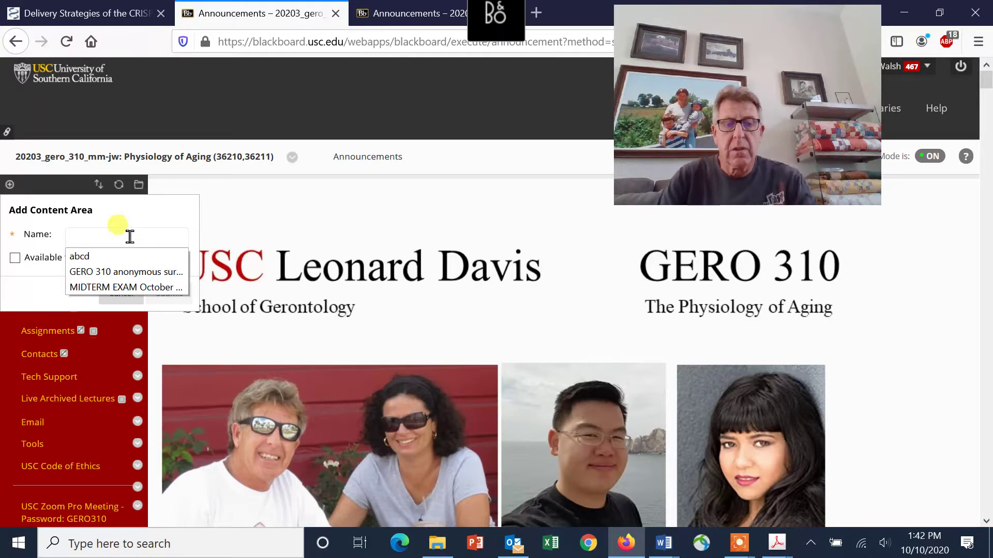
pyautogui.write('GERO 310')
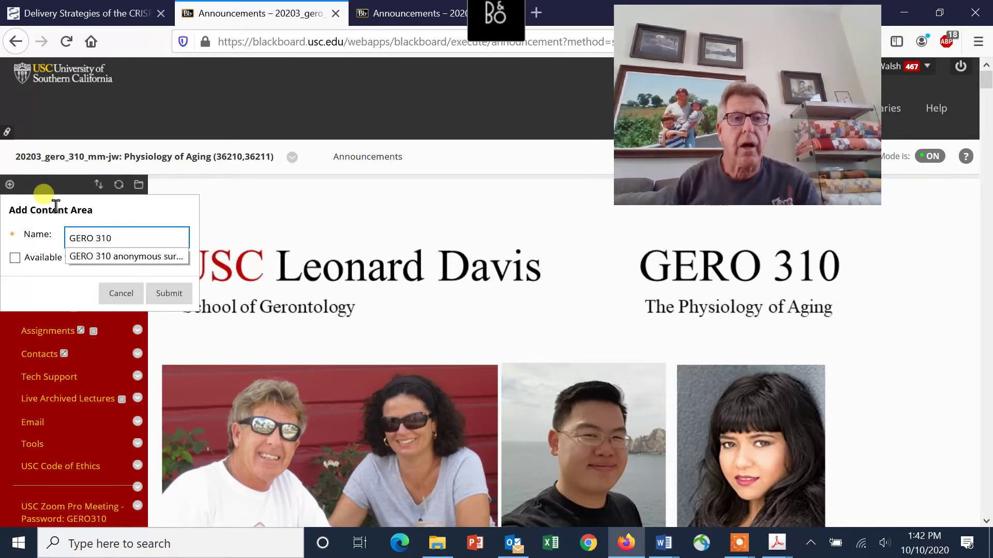
pyautogui.click(125, 257)
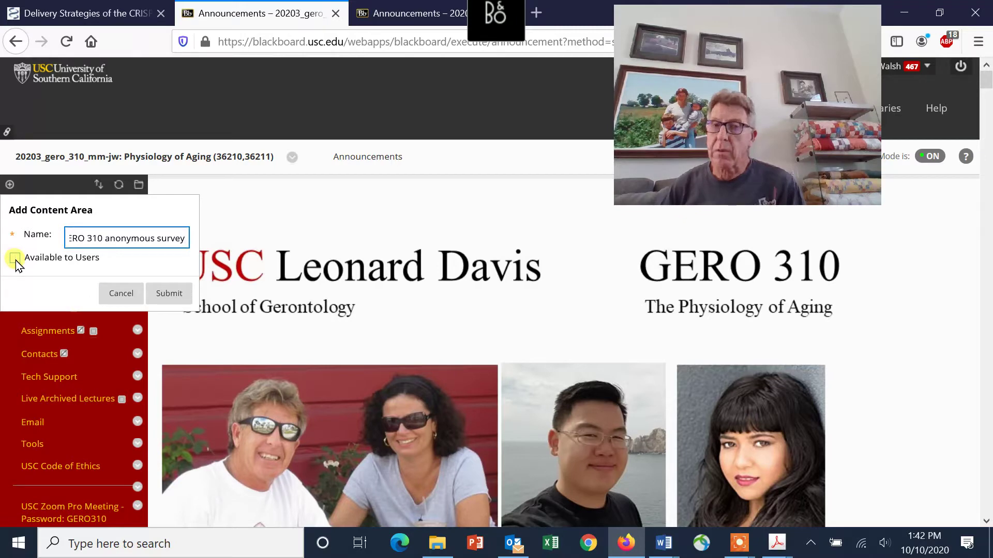
pyautogui.click(171, 295)
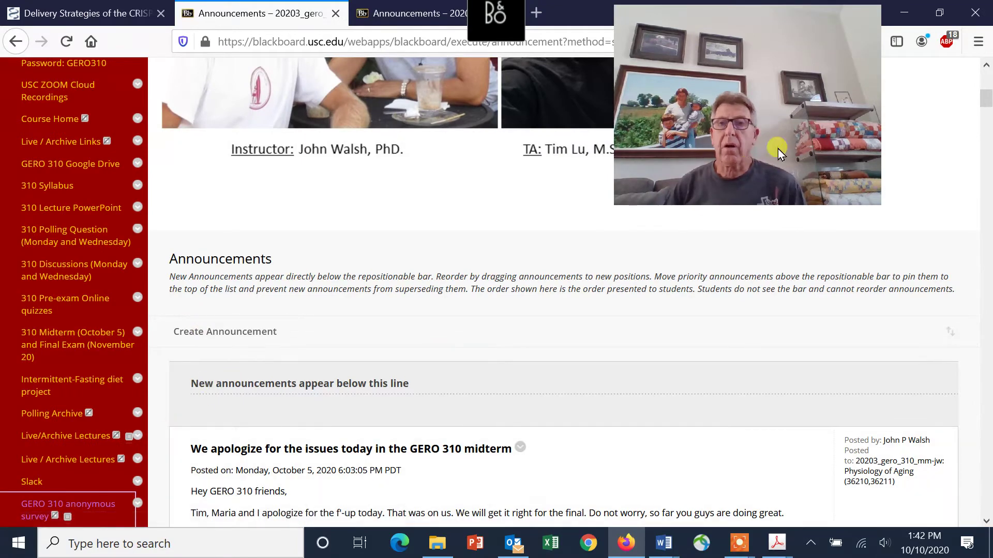
# Step: Move the GERO 310 anonymous survey item up the course menu, between USC ZOOM Cloud Recordings and Course Home
pyautogui.scroll(-2, 988, 104)
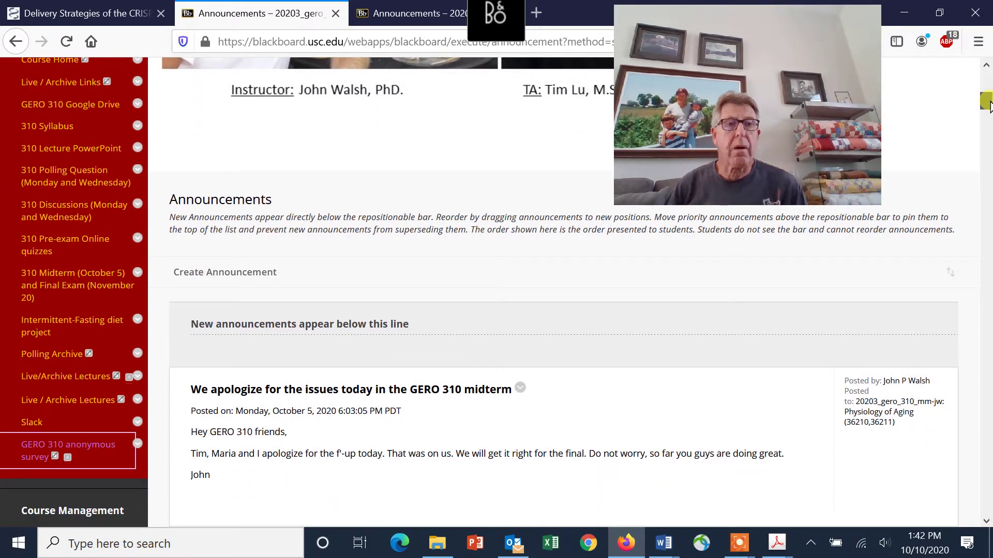
pyautogui.moveTo(990, 102); pyautogui.dragTo(990, 102)
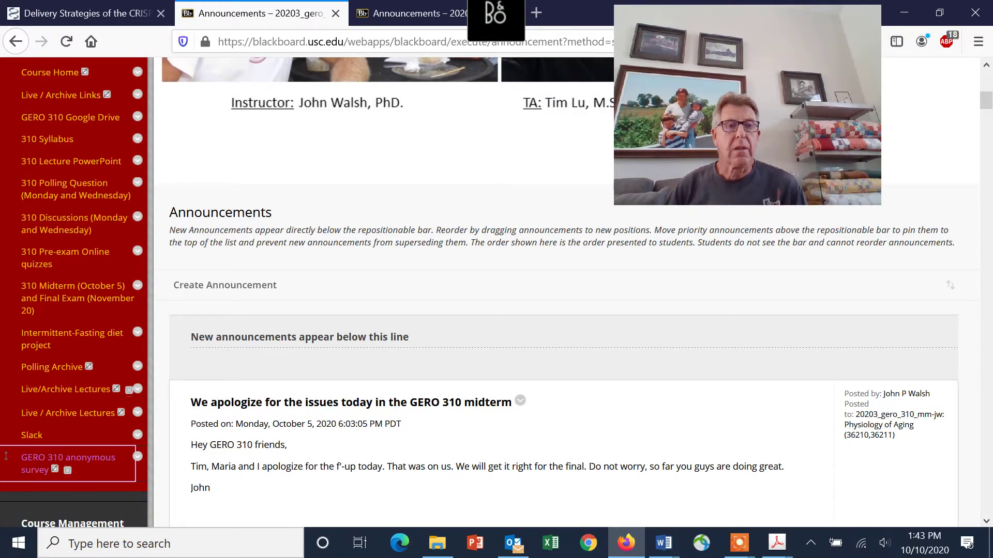
pyautogui.moveTo(13, 475); pyautogui.dragTo(5, 88)
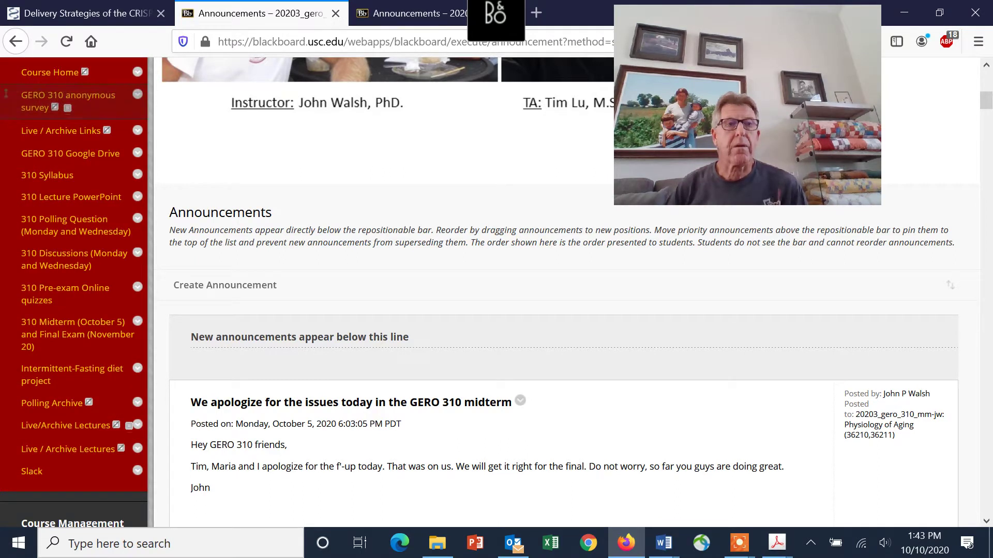
pyautogui.scroll(4, 986, 110)
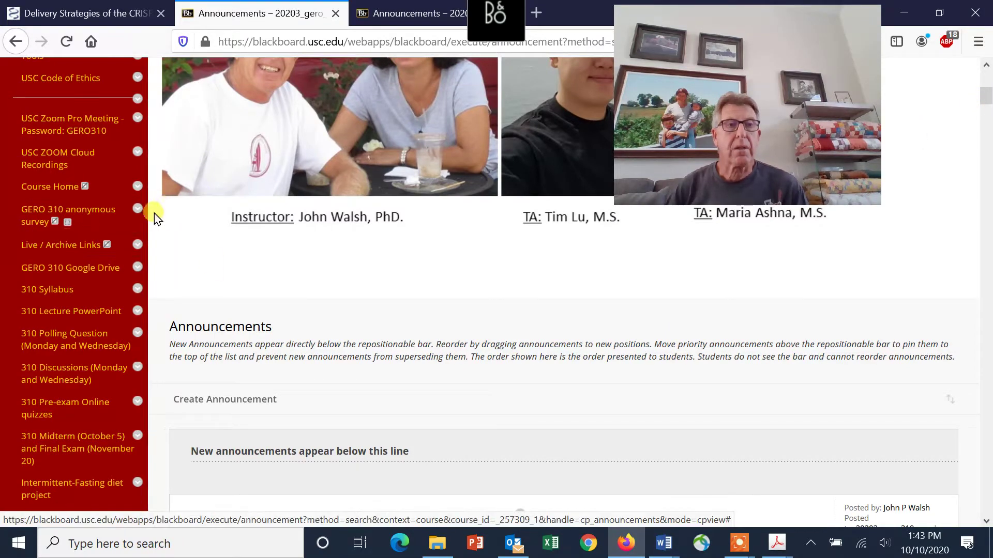
pyautogui.moveTo(6, 209); pyautogui.dragTo(7, 179)
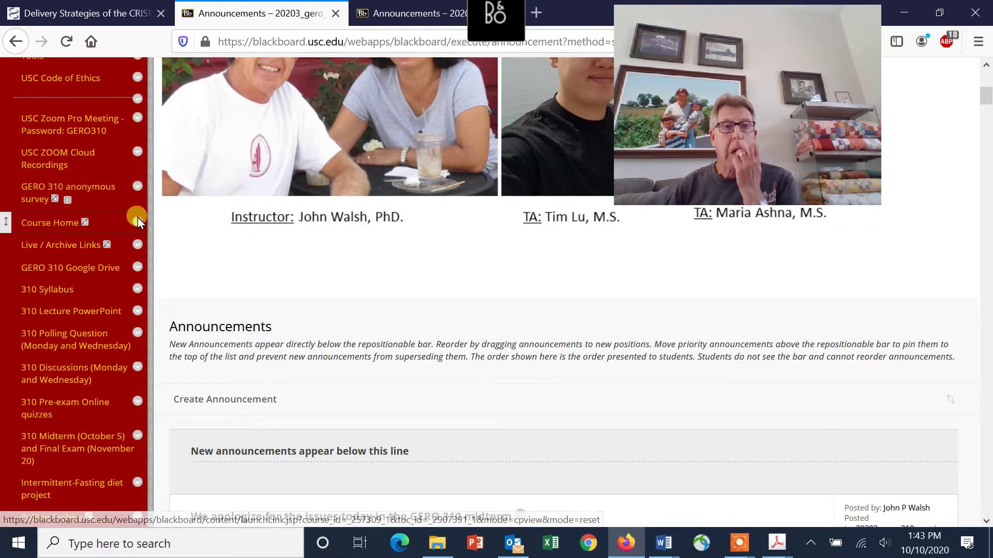
# Step: Open the GERO 310 anonymous survey content area and start creating a new survey assessment in it
pyautogui.click(91, 199)
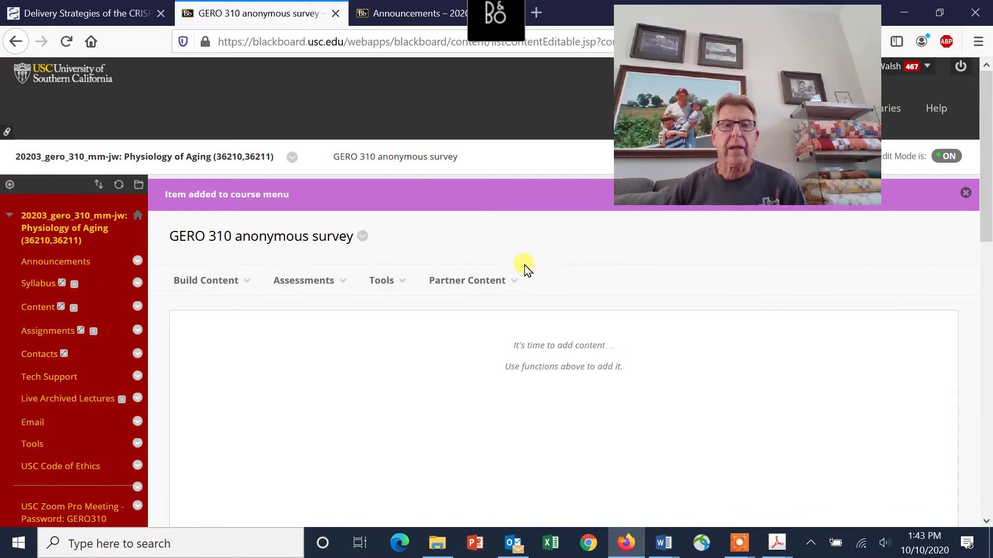
pyautogui.click(512, 278)
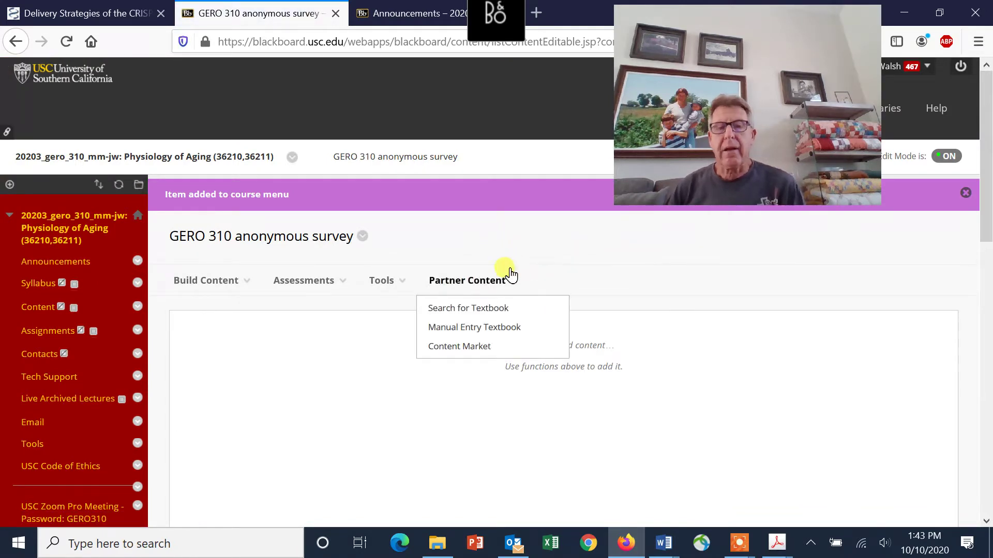
pyautogui.click(310, 285)
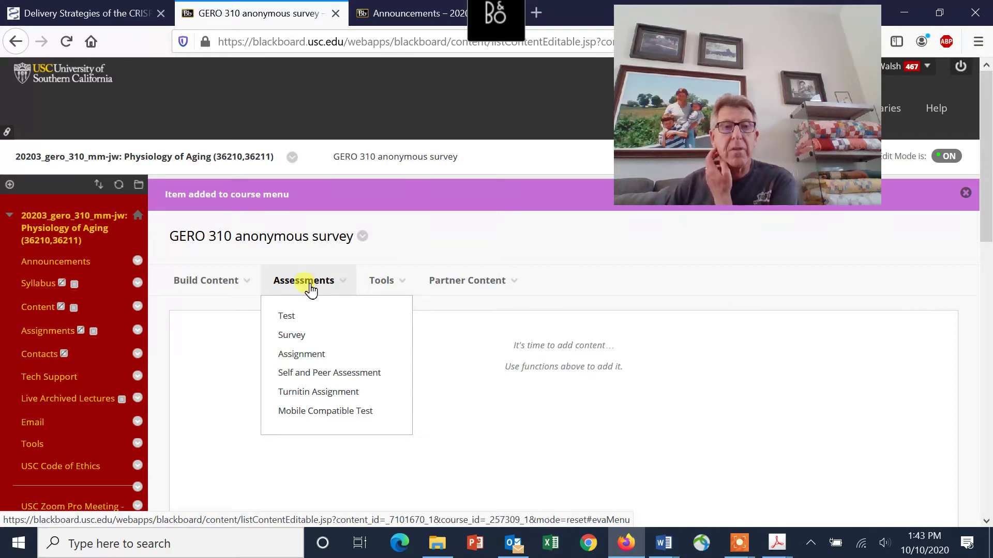
pyautogui.click(292, 336)
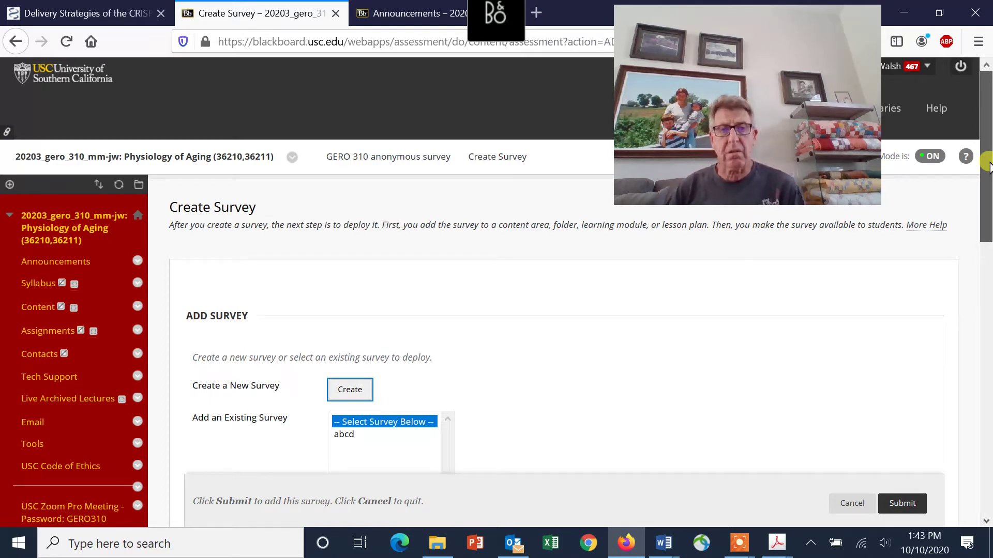
pyautogui.moveTo(989, 165); pyautogui.dragTo(988, 212)
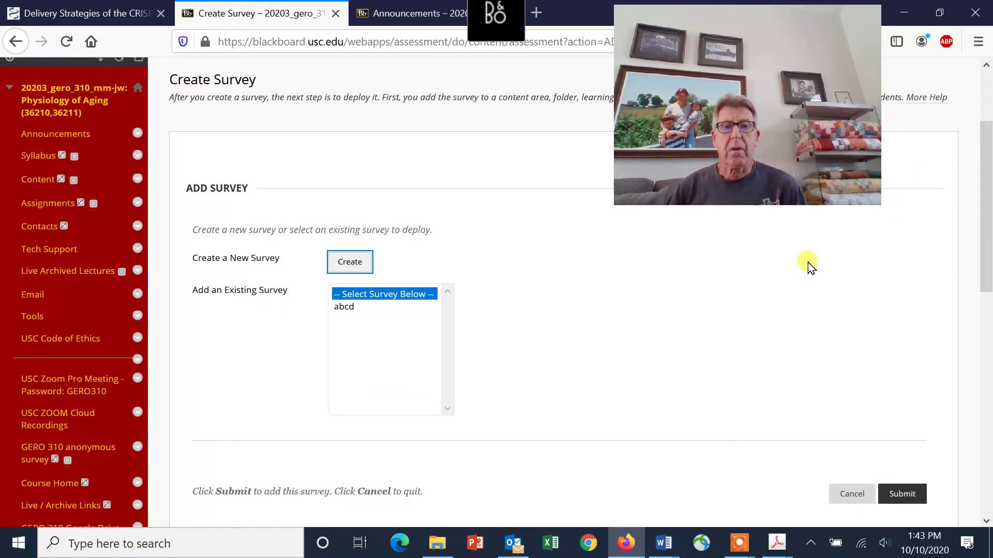
pyautogui.click(349, 266)
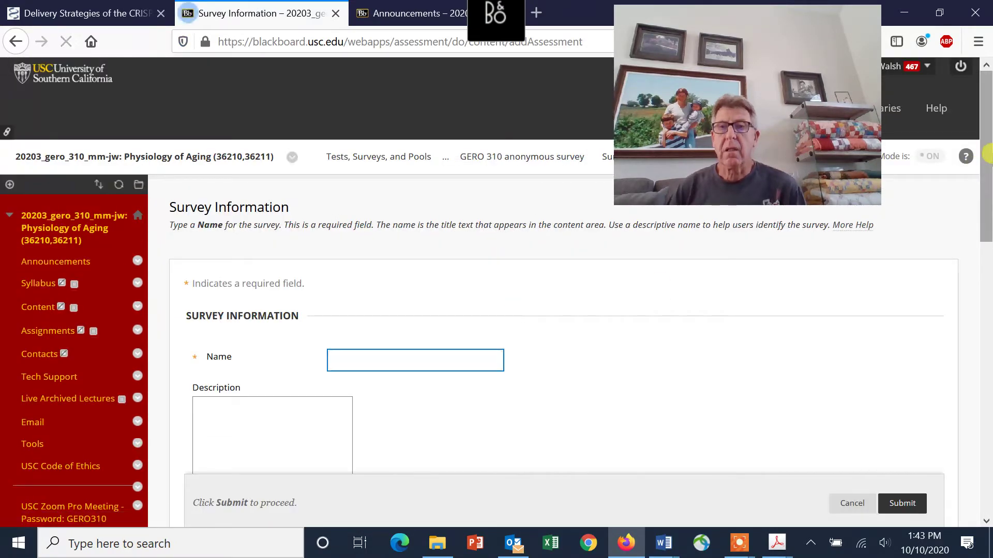
# Step: Name the new survey "GERO 310 anonymous survey"
pyautogui.scroll(-2, 989, 160)
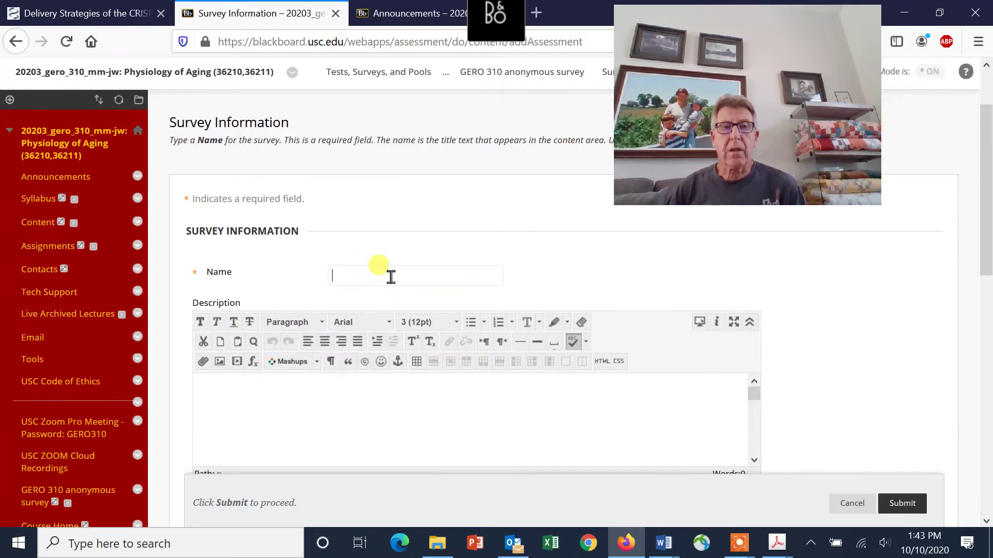
pyautogui.click(391, 277)
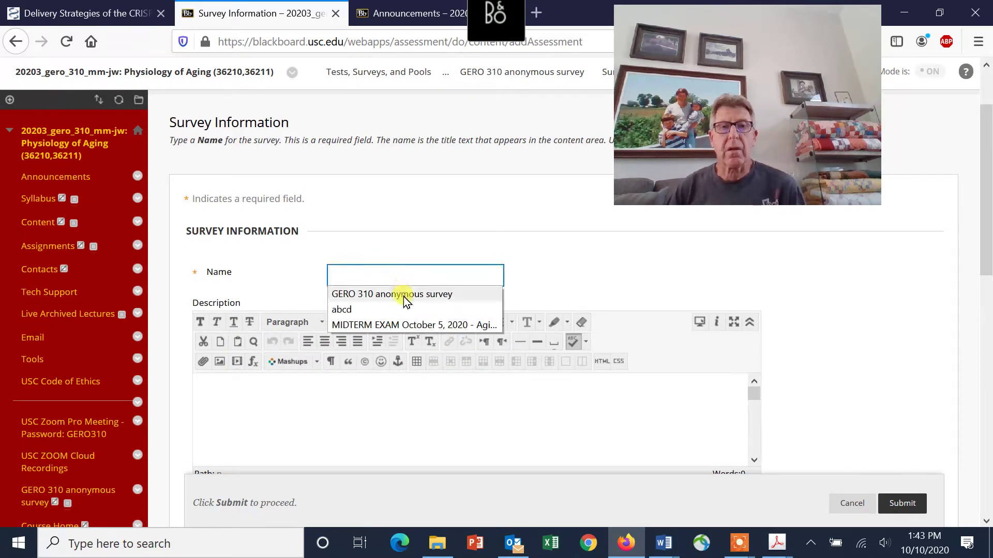
pyautogui.click(403, 296)
# Step: Enter the description "Hey GERO 310 - I want to make sure I am meeting all of your needs, so please take this quick anonymous survey."
pyautogui.scroll(-3, 989, 175)
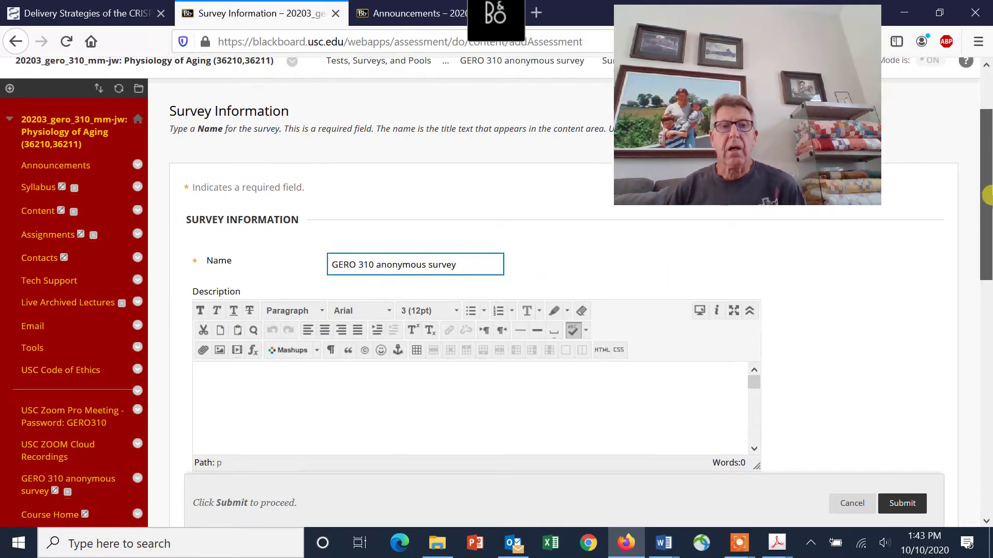
pyautogui.click(315, 317)
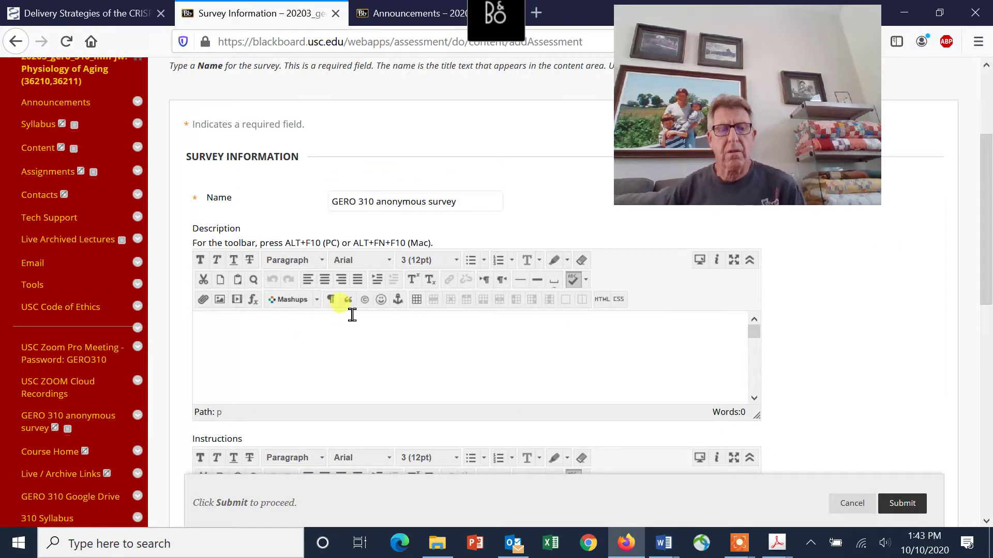
pyautogui.write('H')
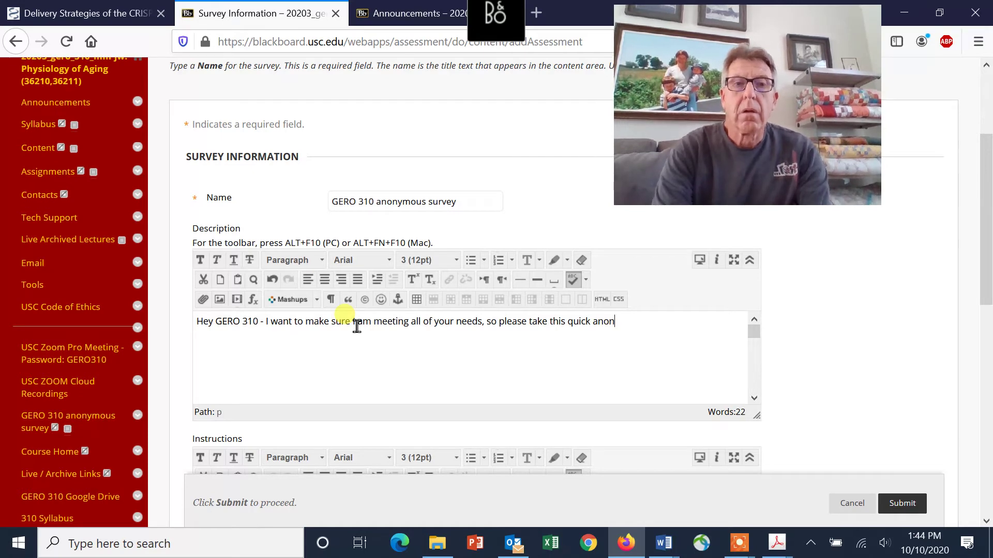
pyautogui.write('ymous syrvey')
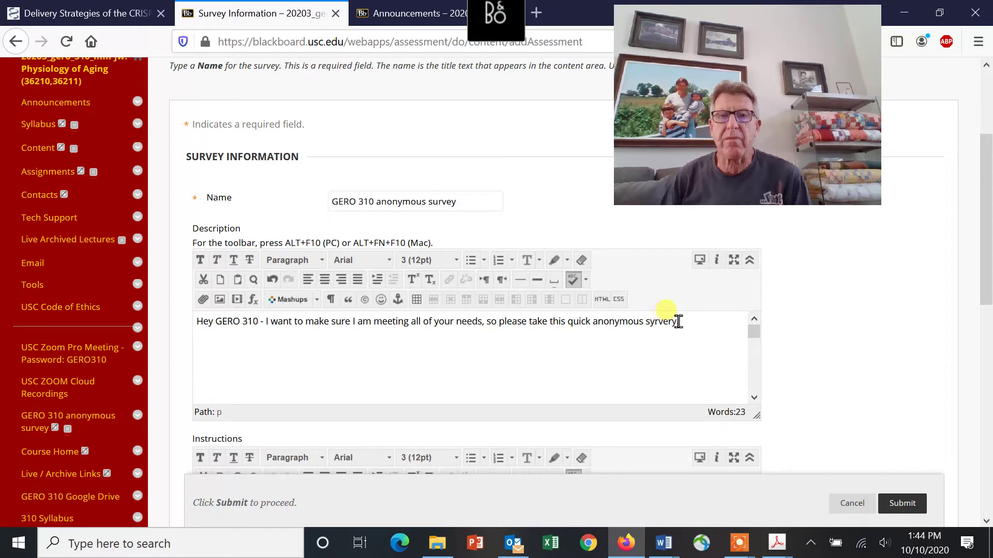
pyautogui.press('BackSpace')
pyautogui.press('BackSpace')
pyautogui.press('BackSpace')
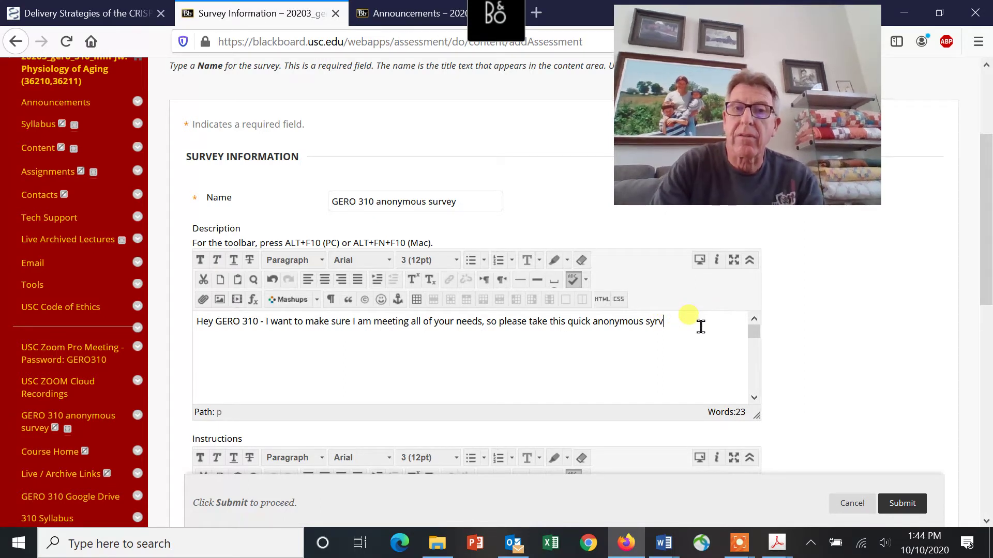
pyautogui.press('BackSpace')
pyautogui.press('BackSpace')
pyautogui.press('BackSpace')
pyautogui.write('ur')
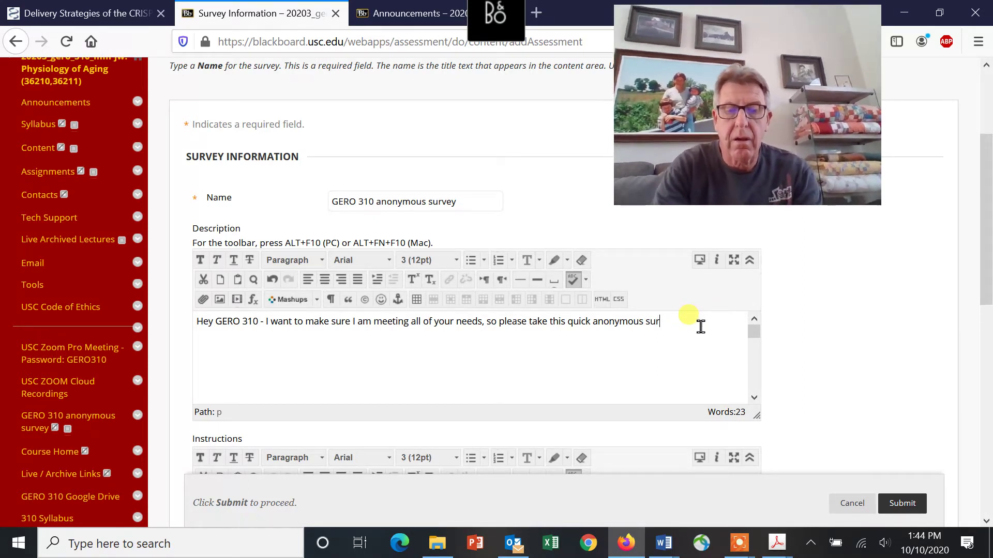
pyautogui.write('vey.')
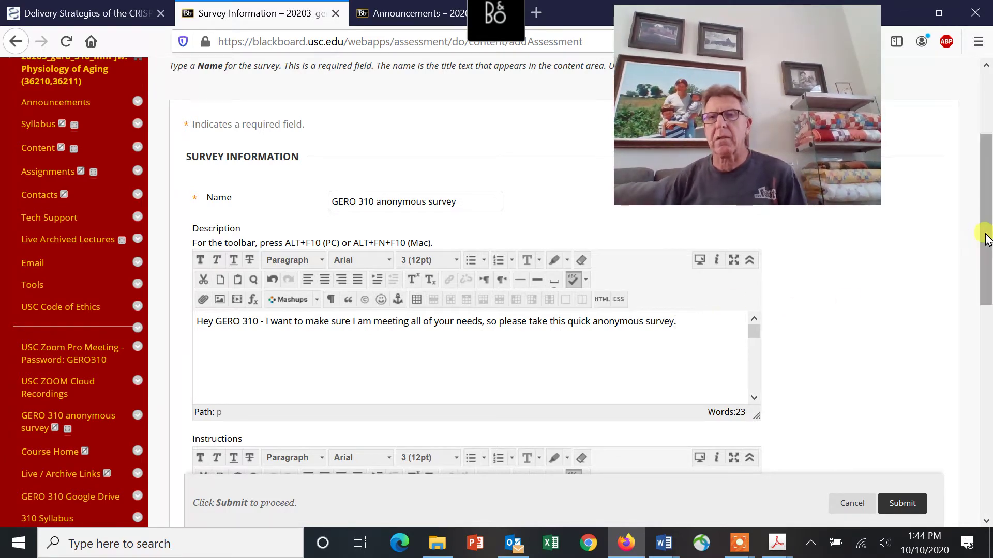
# Step: Enter the survey instructions "You can take this survey as many times as you like."
pyautogui.scroll(-3, 987, 288)
pyautogui.moveTo(988, 288); pyautogui.dragTo(987, 304)
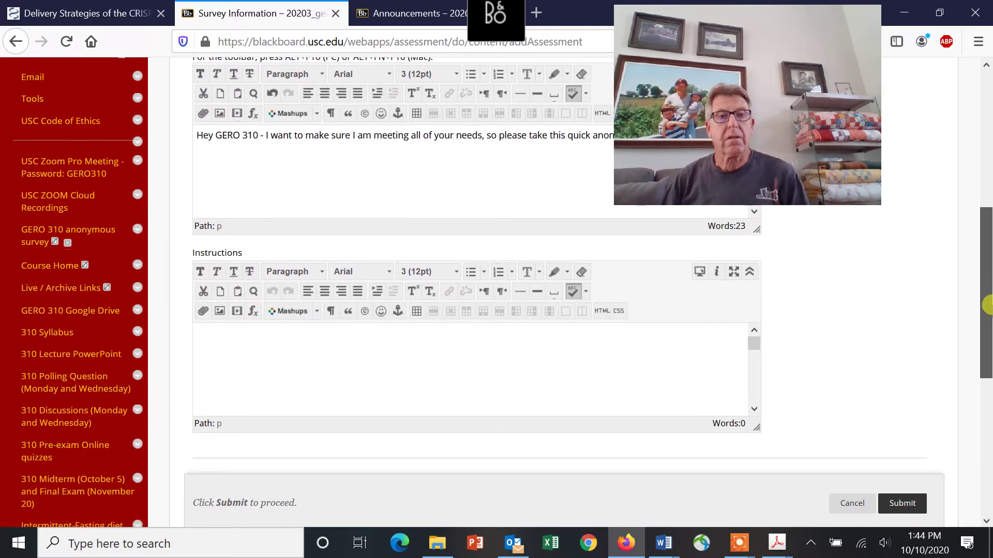
pyautogui.click(268, 348)
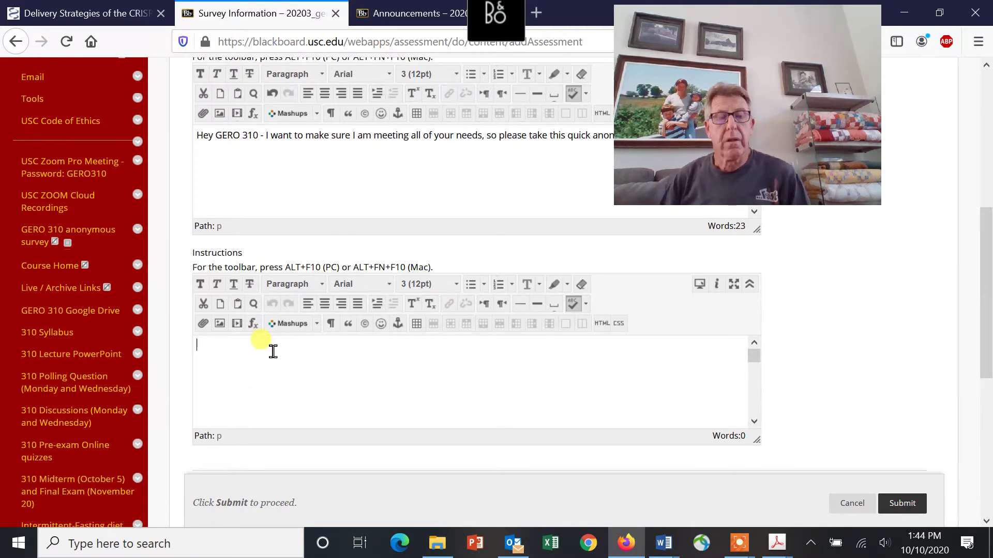
pyautogui.write('Yo')
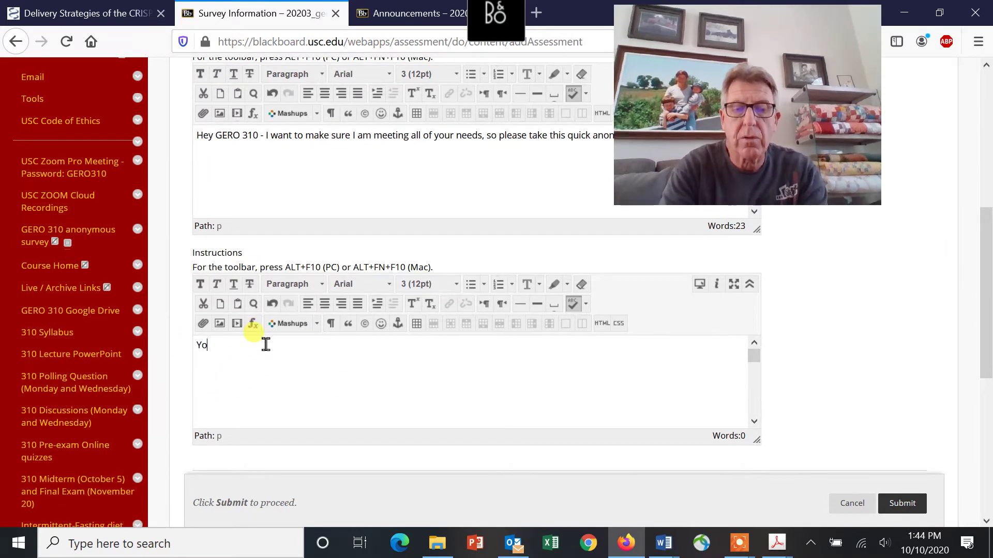
pyautogui.write('u can take t')
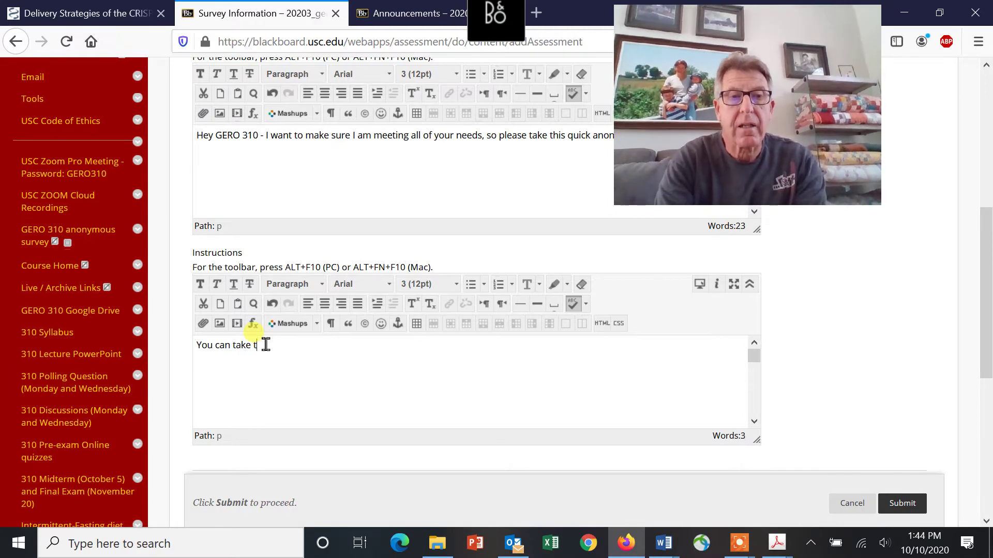
pyautogui.write('his survey a')
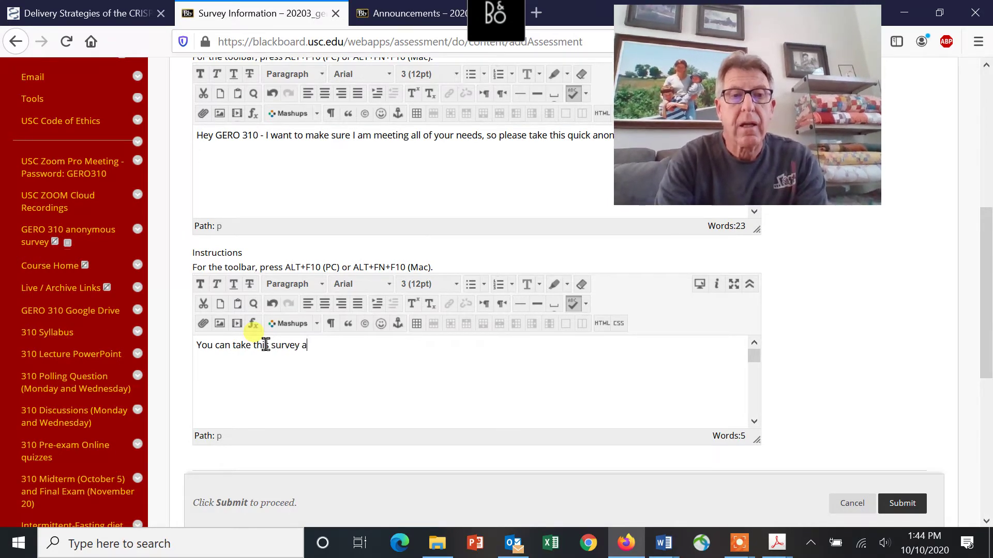
pyautogui.write('s many times')
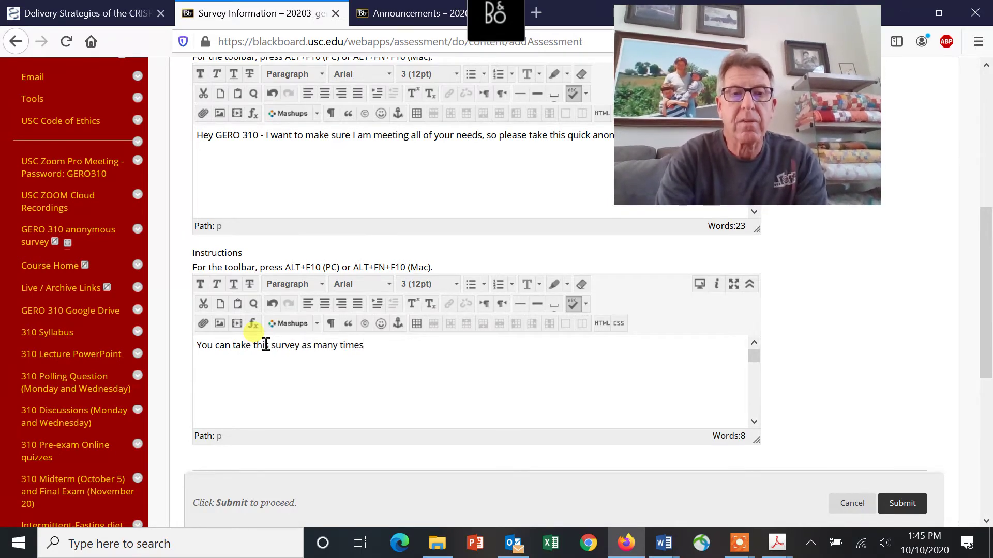
pyautogui.write(' as you like.')
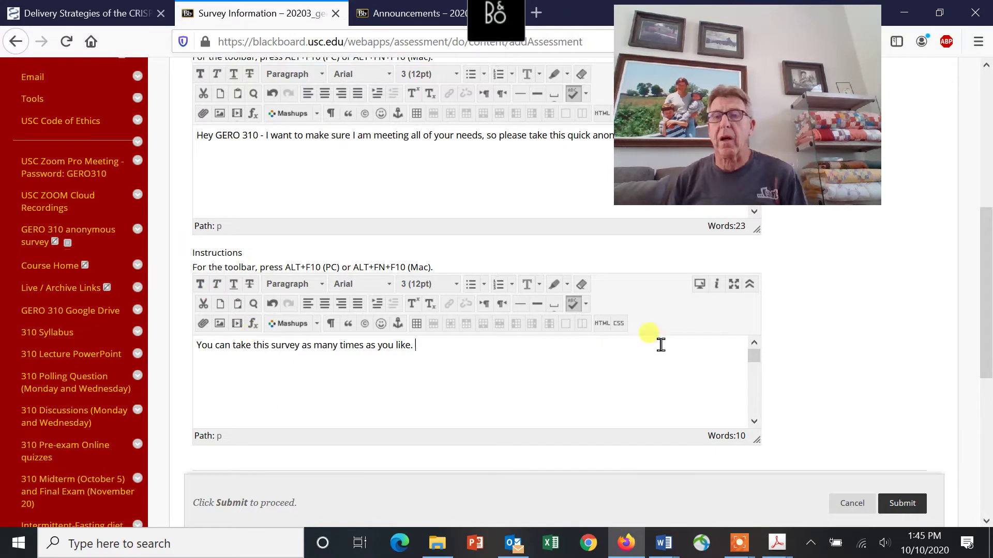
pyautogui.moveTo(985, 250); pyautogui.dragTo(984, 204)
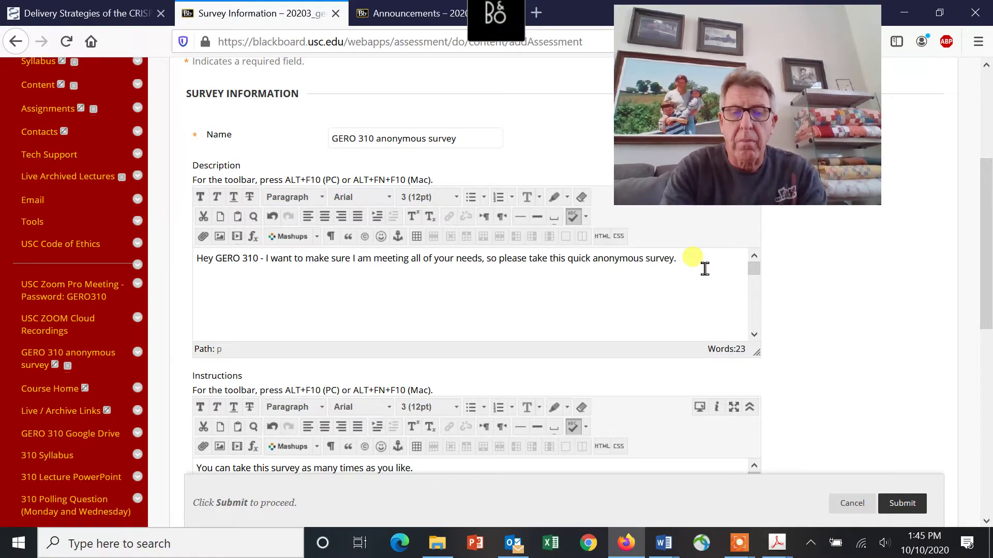
# Step: Extend the survey description with "I will only know if you took the survey, but I will not know your answers"
pyautogui.write('will ')
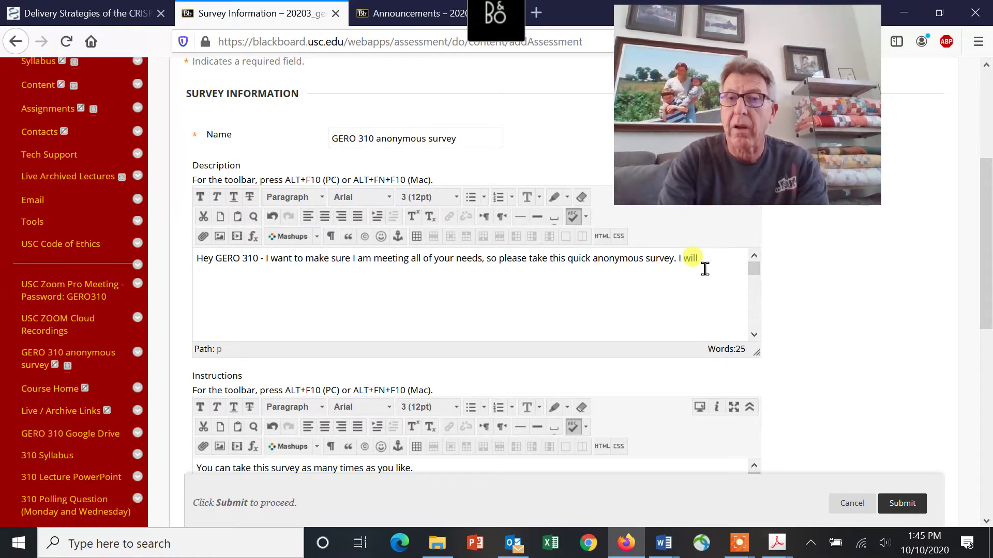
pyautogui.write('only kn')
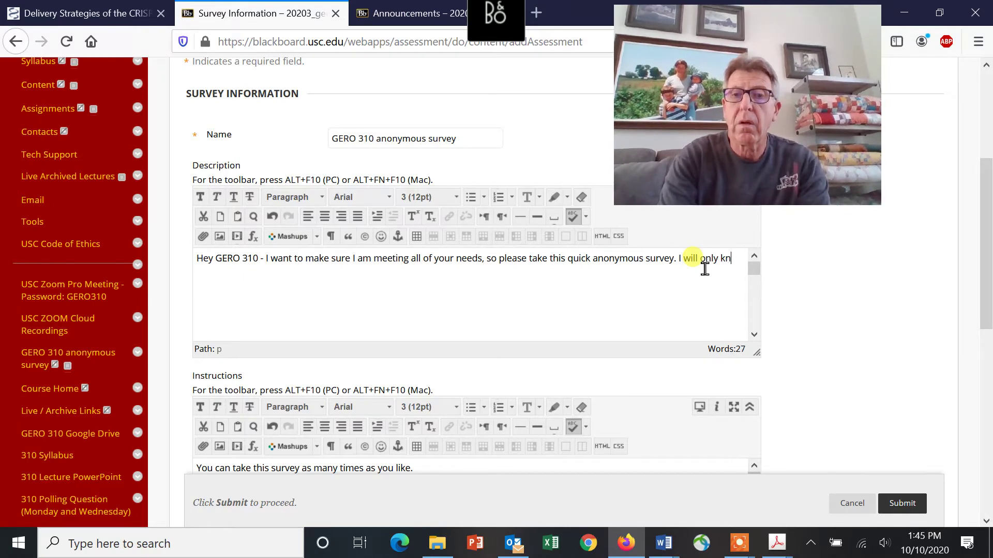
pyautogui.write('ow if youtook')
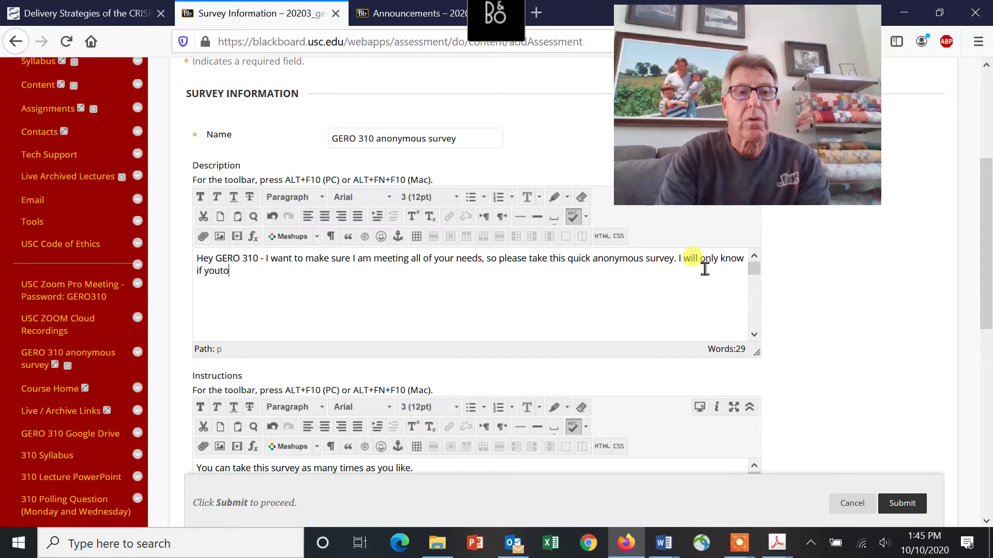
pyautogui.press('BackSpace')
pyautogui.press('BackSpace')
pyautogui.press('BackSpace')
pyautogui.press('BackSpace')
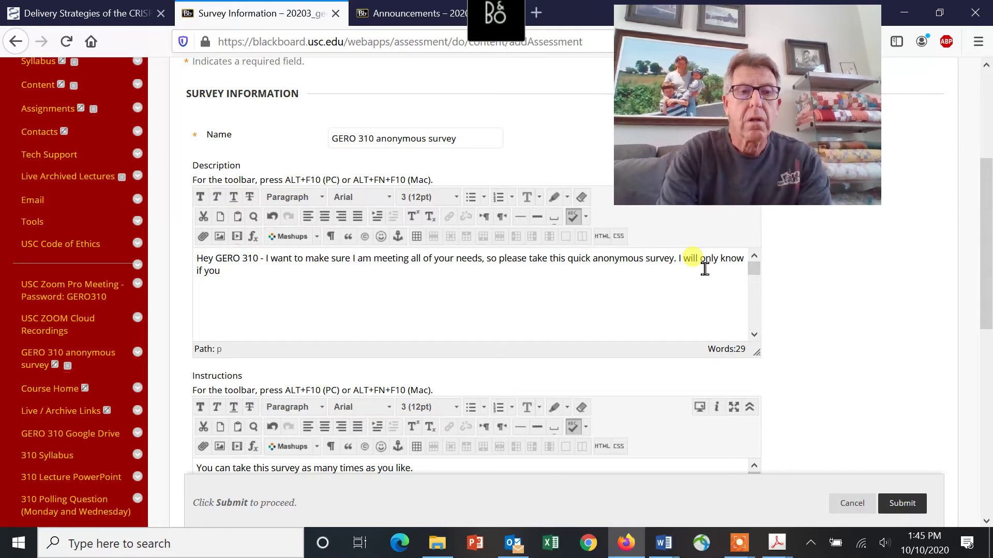
pyautogui.write('took the s')
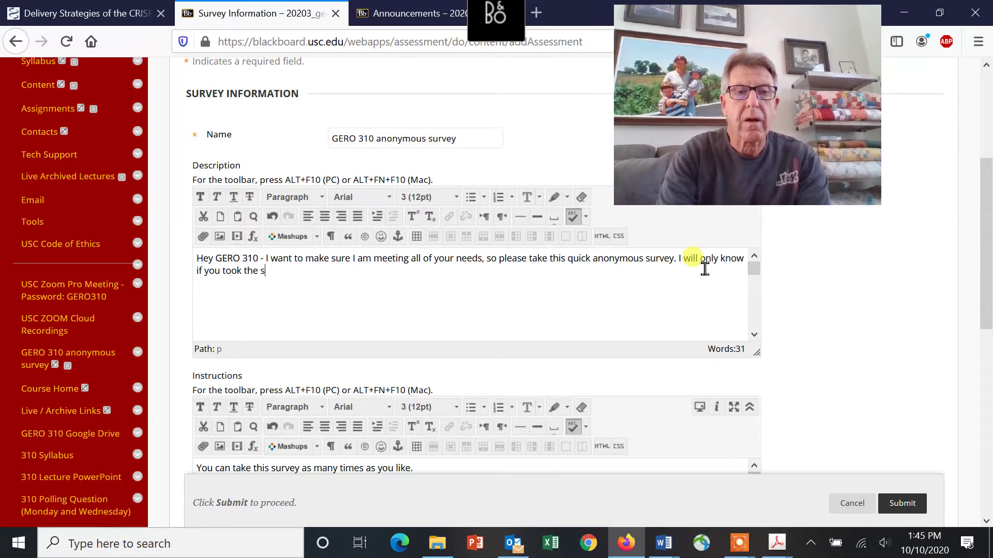
pyautogui.write('urvery')
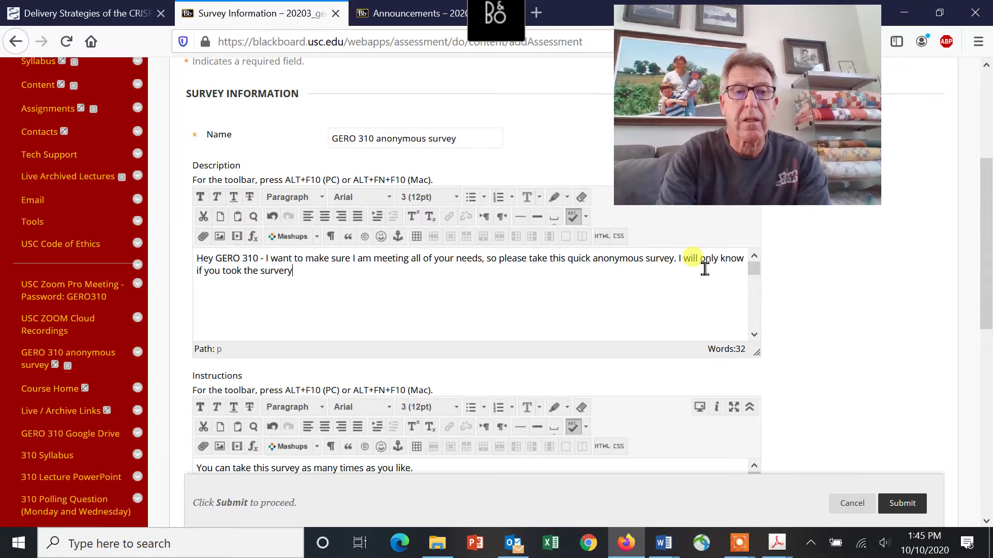
pyautogui.write(', but i')
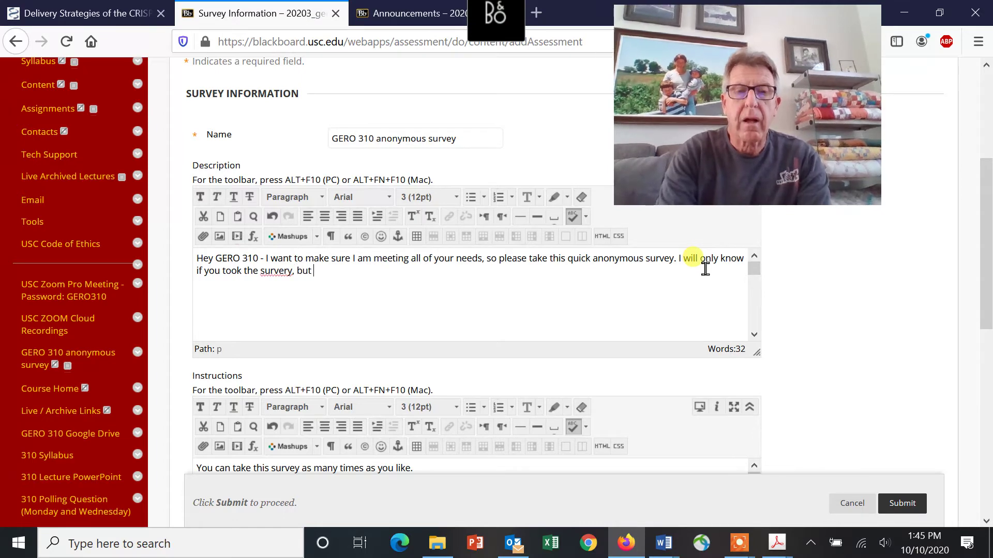
pyautogui.press('BackSpace')
pyautogui.press('BackSpace')
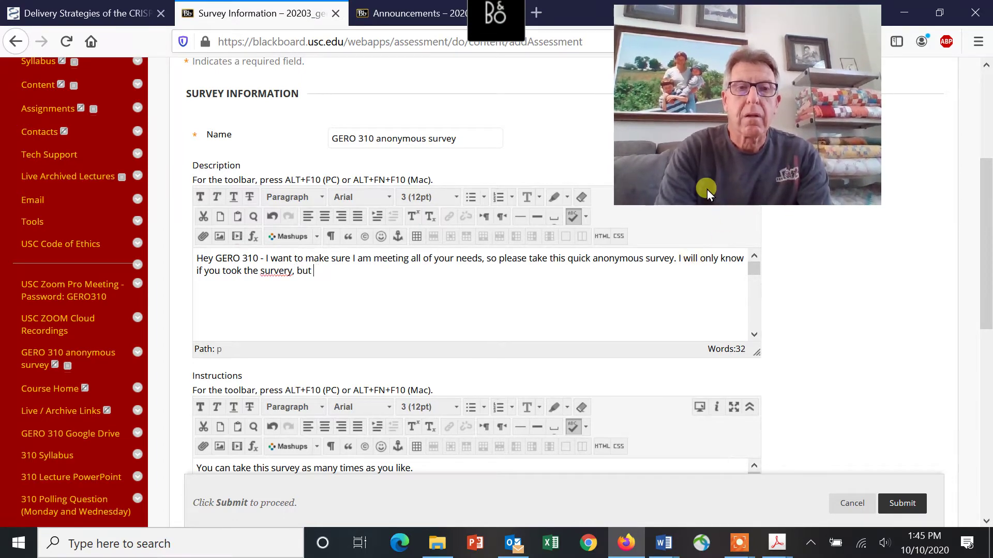
pyautogui.write('I will ')
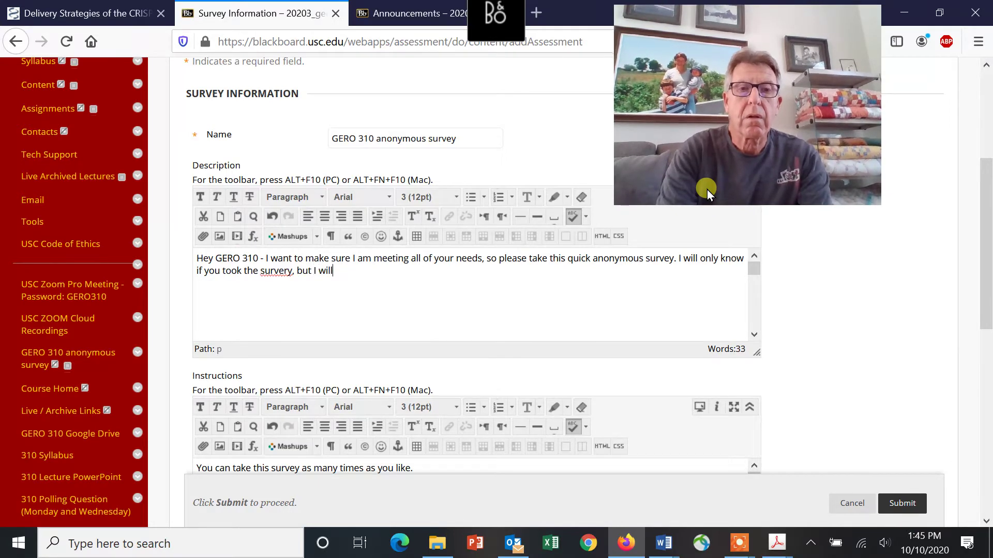
pyautogui.write('no')
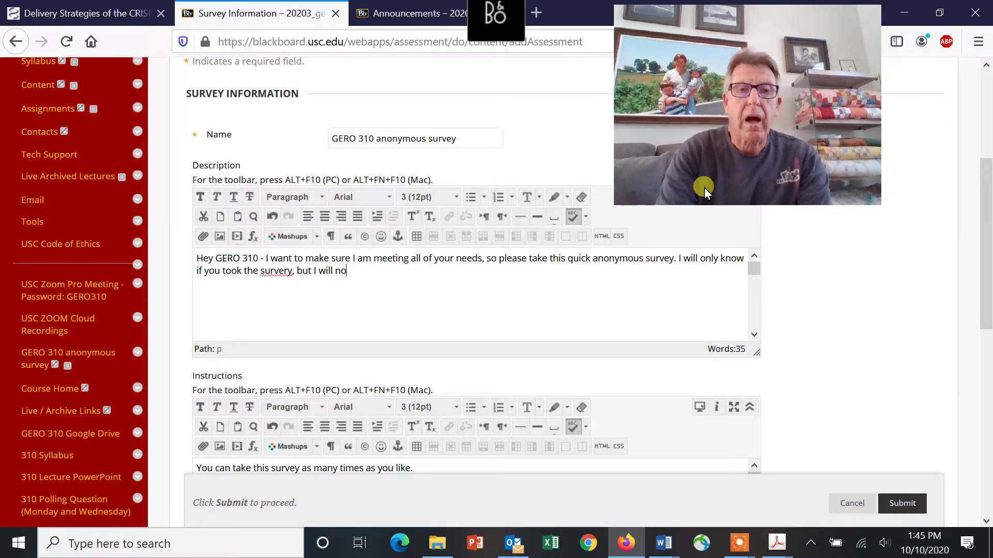
pyautogui.write('t know y')
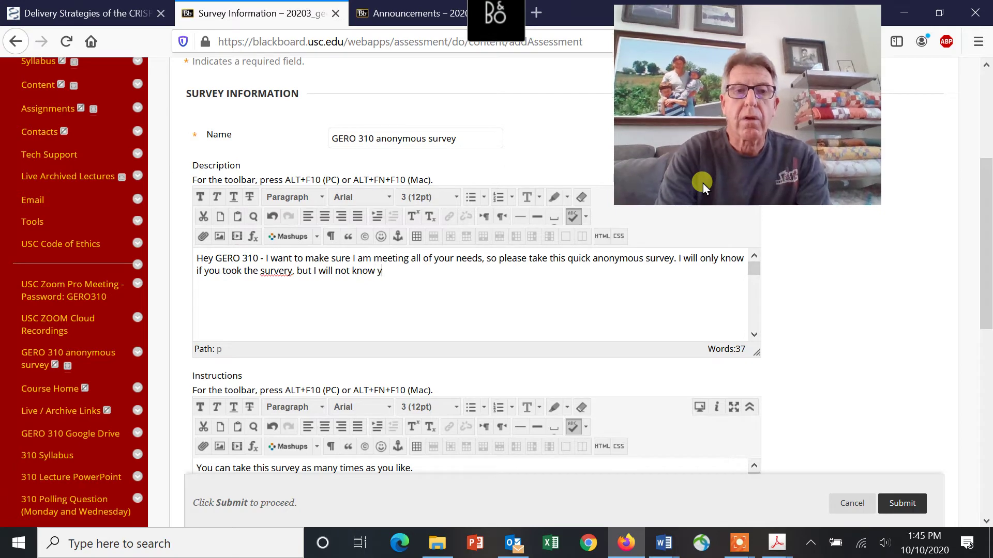
pyautogui.write('our answers')
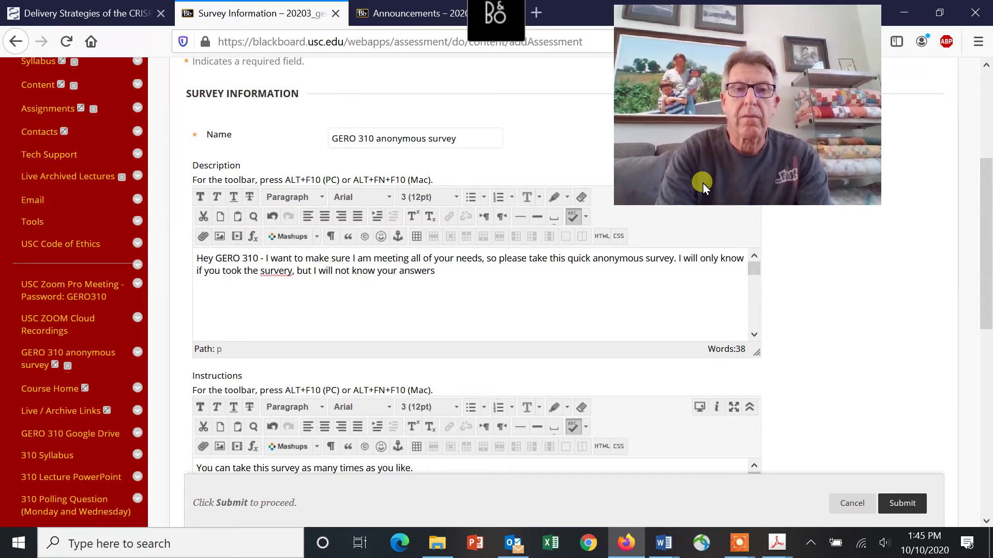
# Step: Add the closing sentence "All of the answers are anonymously pooled." to the survey description
pyautogui.write('. All')
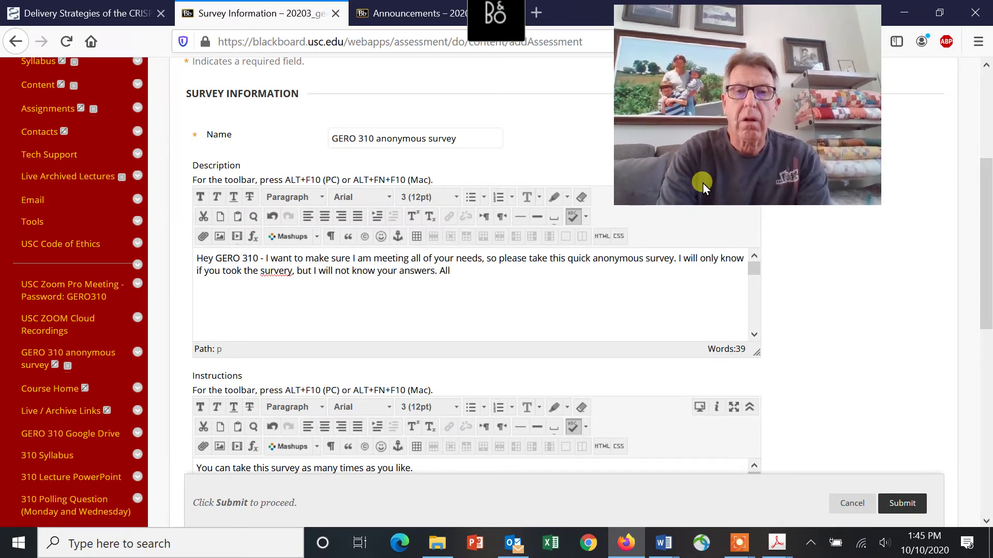
pyautogui.write(' of the answers ')
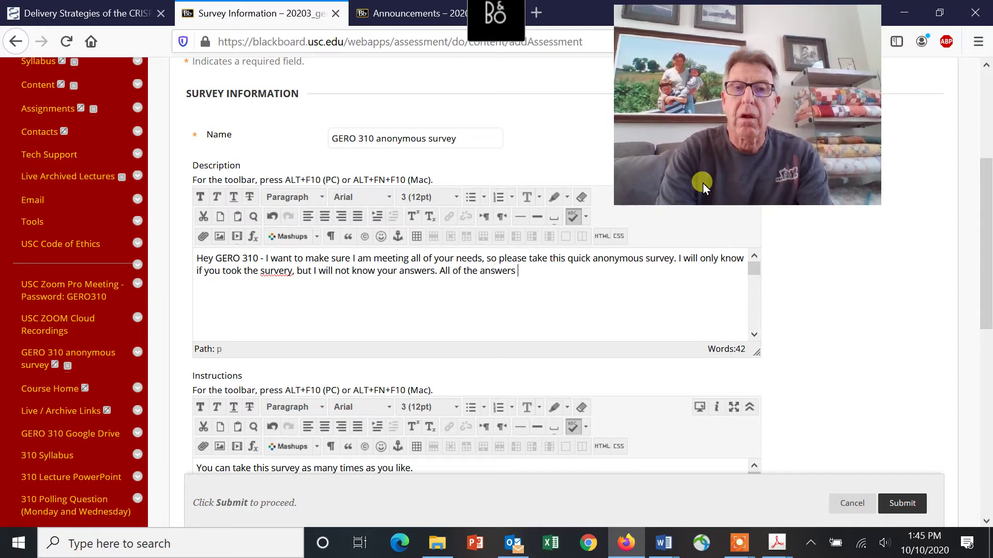
pyautogui.write('are anon')
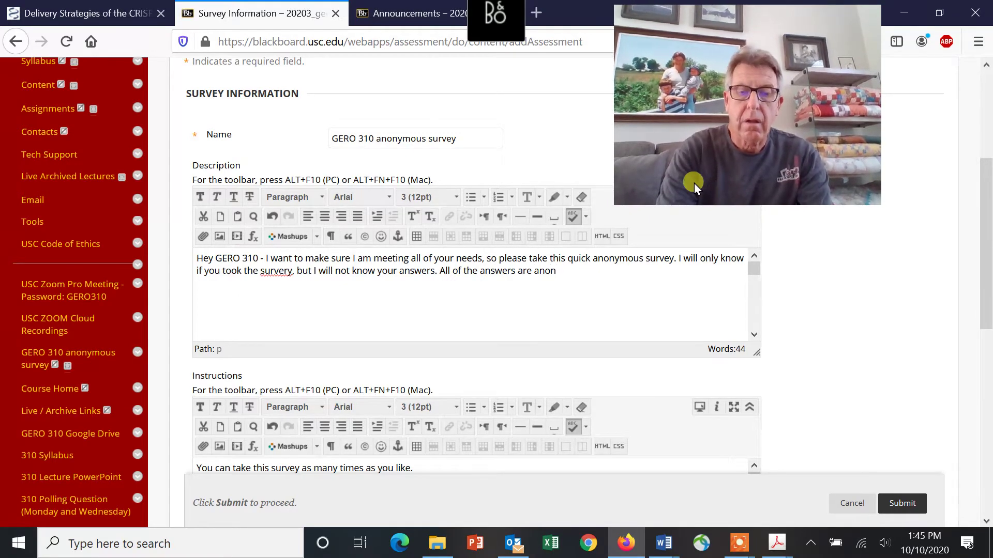
pyautogui.write('ymously')
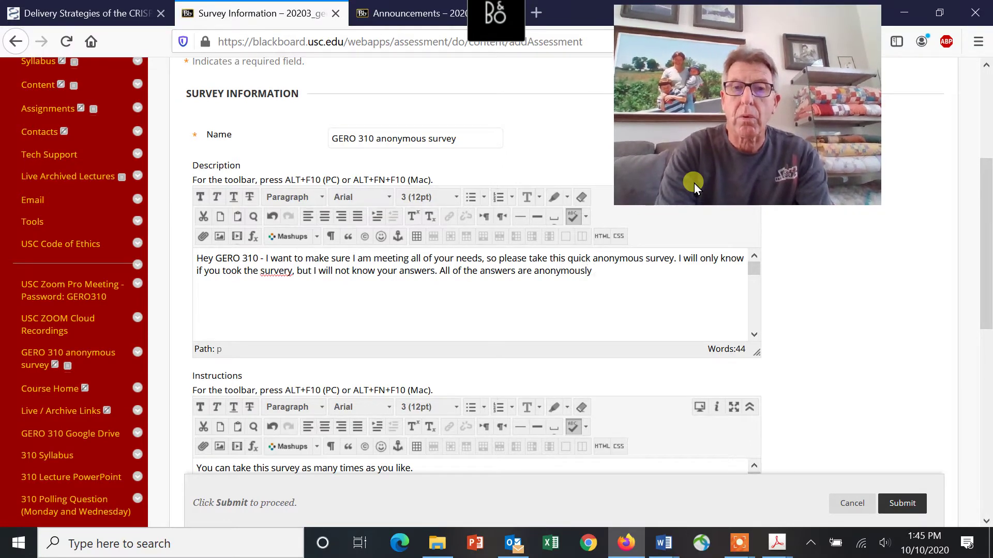
pyautogui.write(' pooled.')
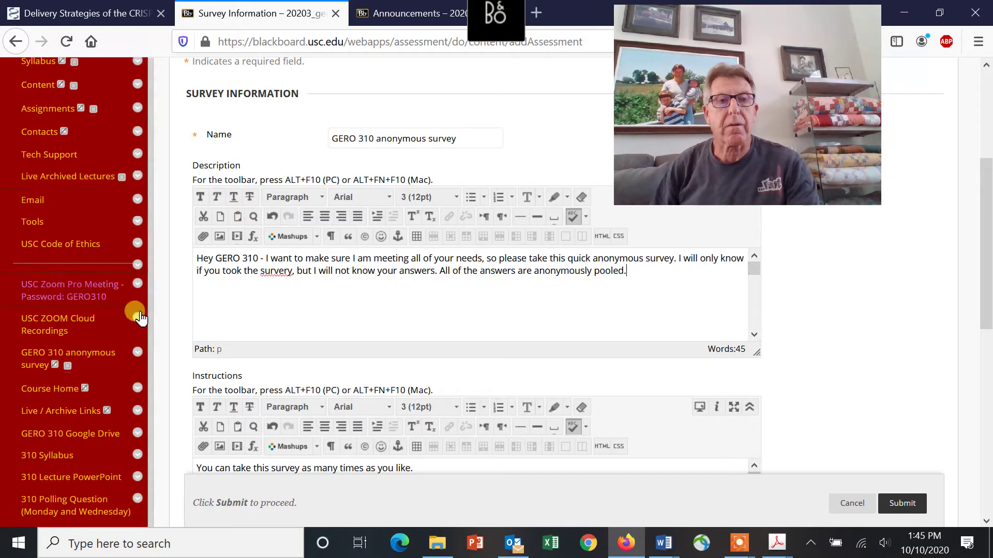
# Step: Correct the spelling of "survey" in the description's second sentence and submit the survey information
pyautogui.click(285, 273)
pyautogui.press('BackSpace')
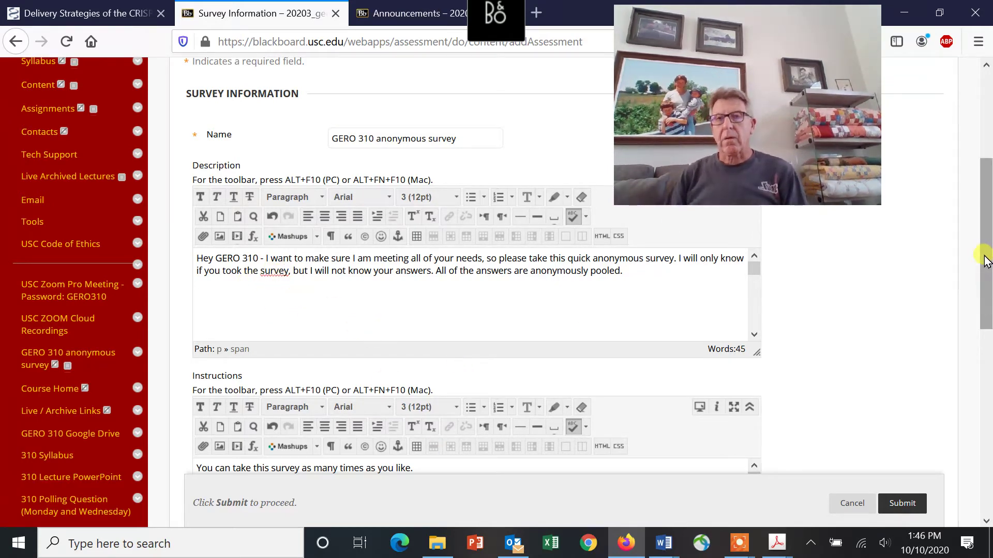
pyautogui.moveTo(985, 269); pyautogui.dragTo(988, 336)
pyautogui.click(911, 448)
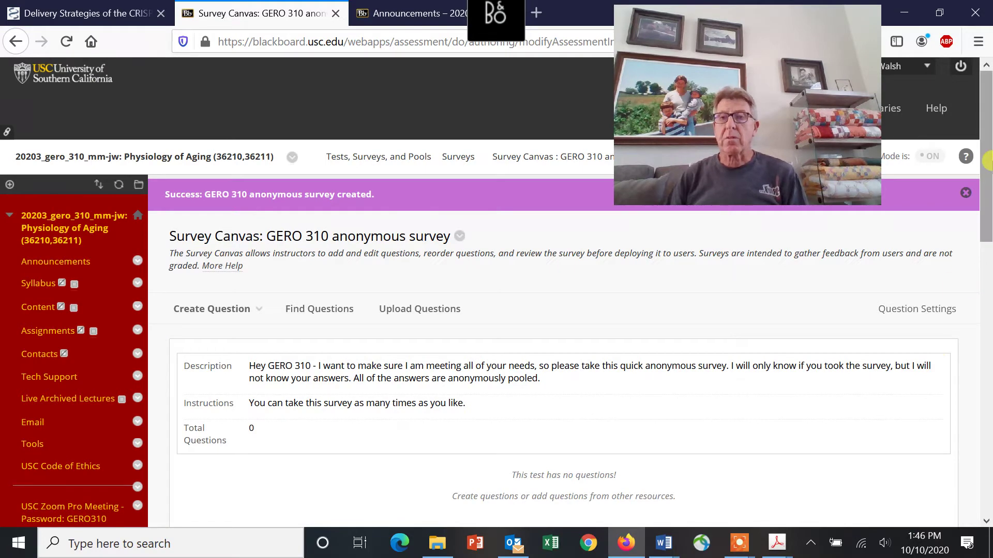
# Step: Create an Opinion Scale/Likert question in the survey and title it "GERO 310 discussion"
pyautogui.moveTo(988, 173); pyautogui.dragTo(987, 193)
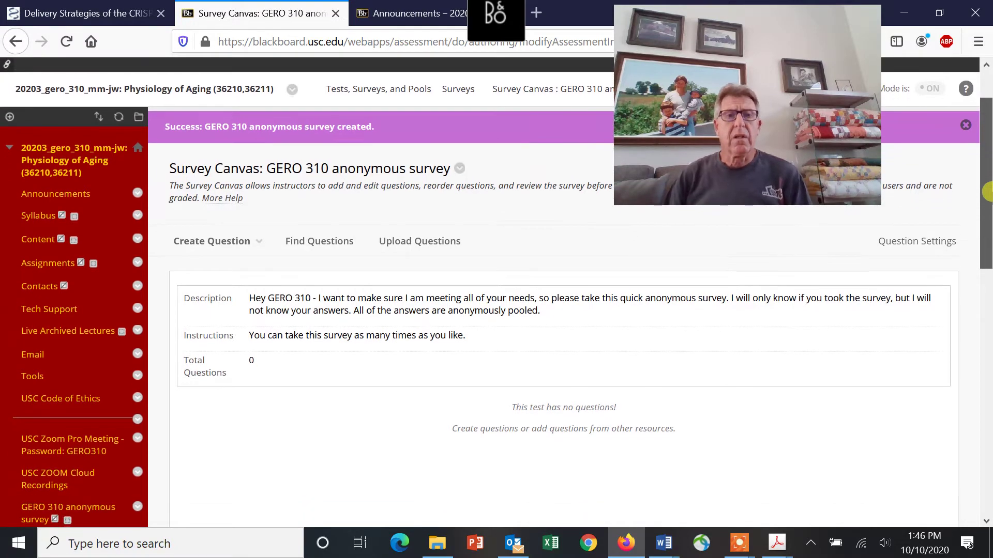
pyautogui.click(228, 241)
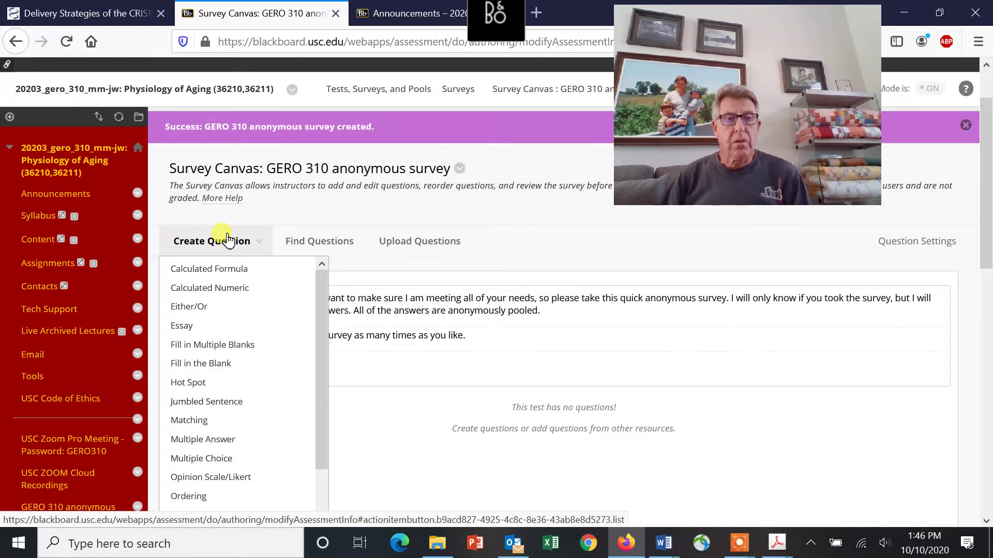
pyautogui.click(250, 476)
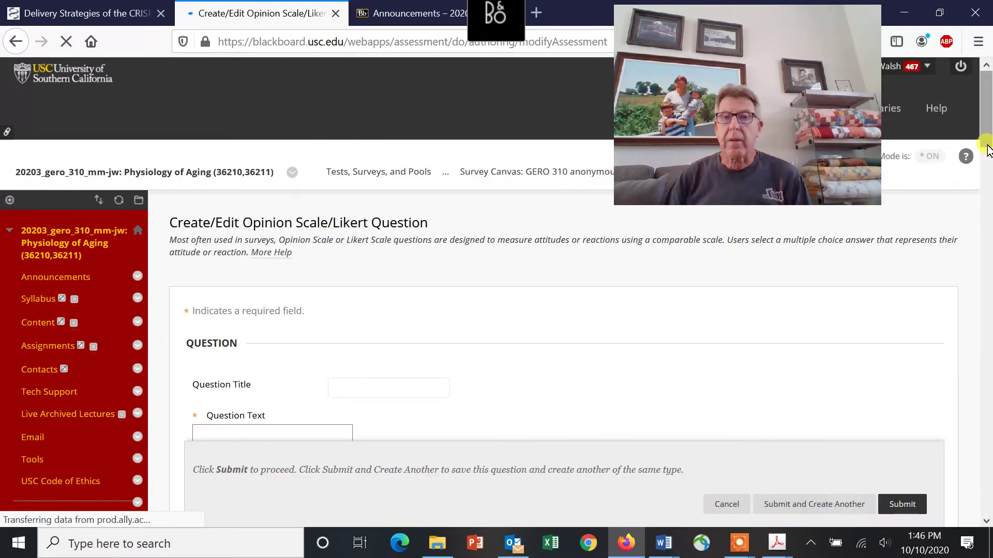
pyautogui.moveTo(988, 136); pyautogui.dragTo(988, 165)
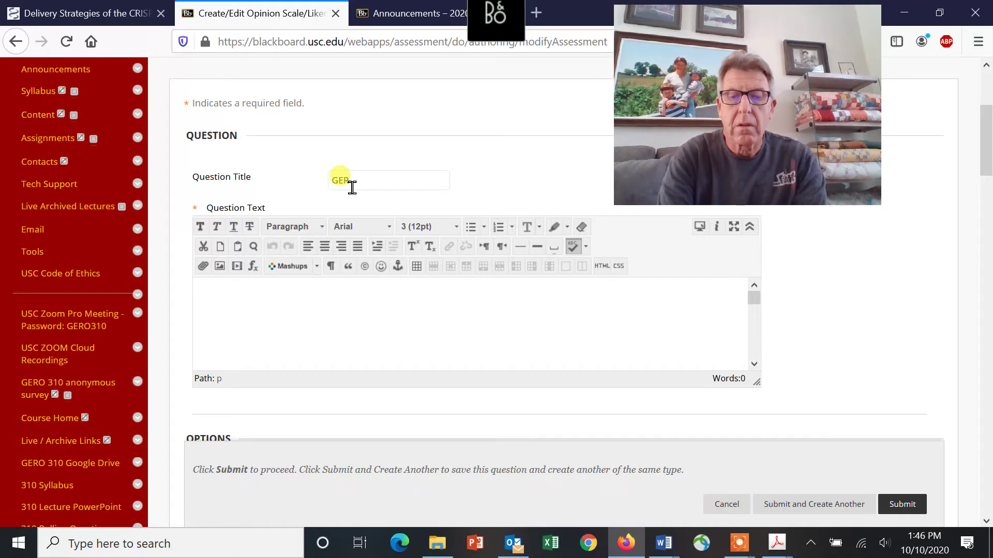
pyautogui.click(352, 186)
pyautogui.write('O 310 discussion')
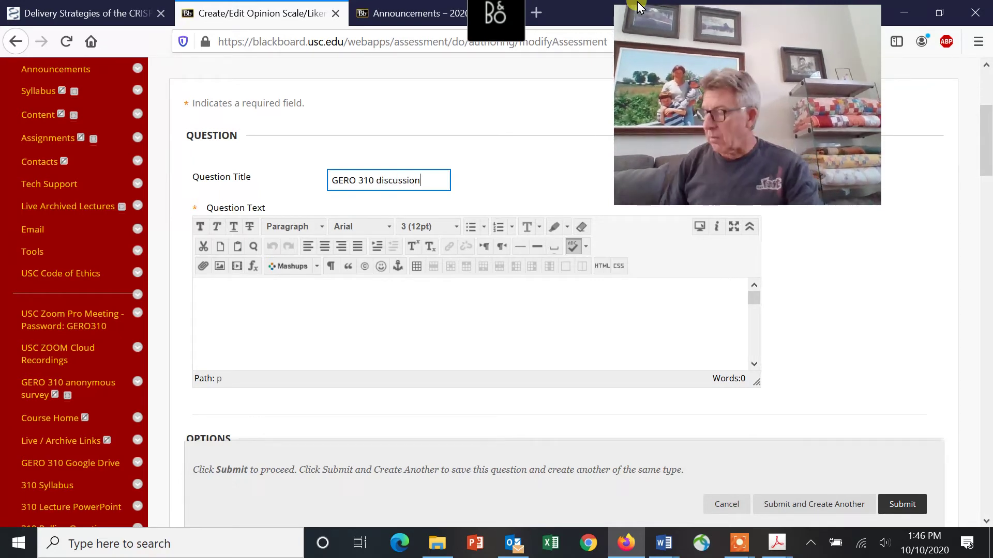
# Step: Enter the question text "How would you rank your experience with the GERO 310 discussion?"
pyautogui.click(258, 287)
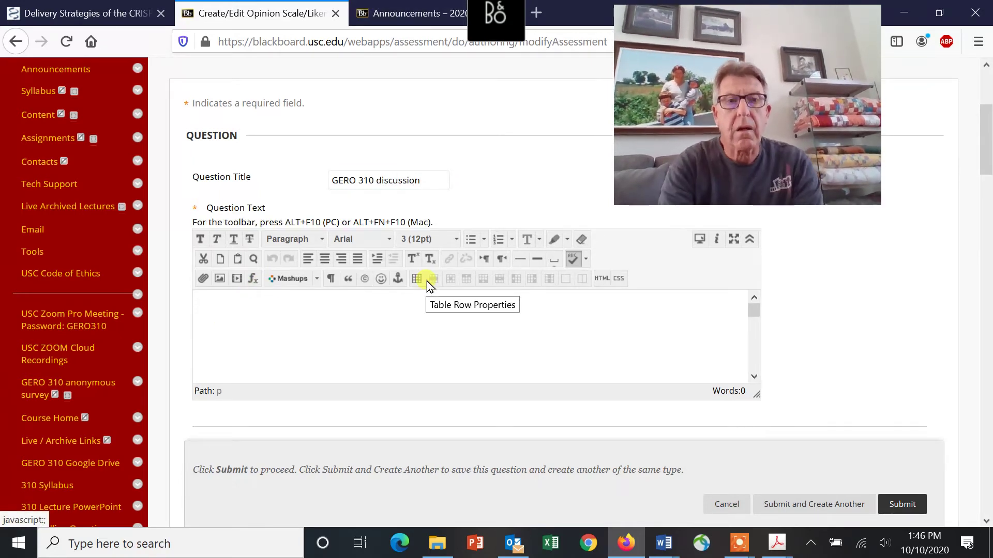
pyautogui.write('How wou')
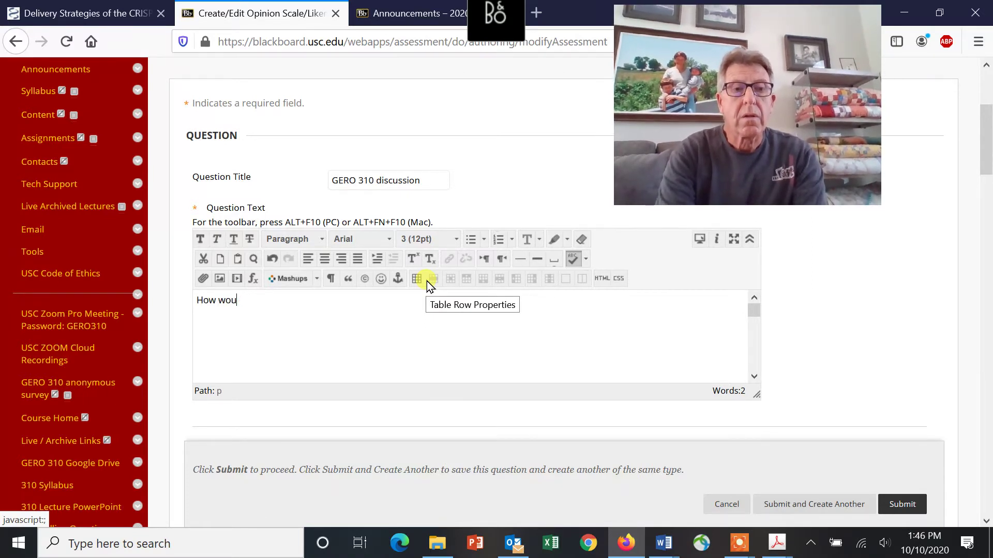
pyautogui.write('ld you rank')
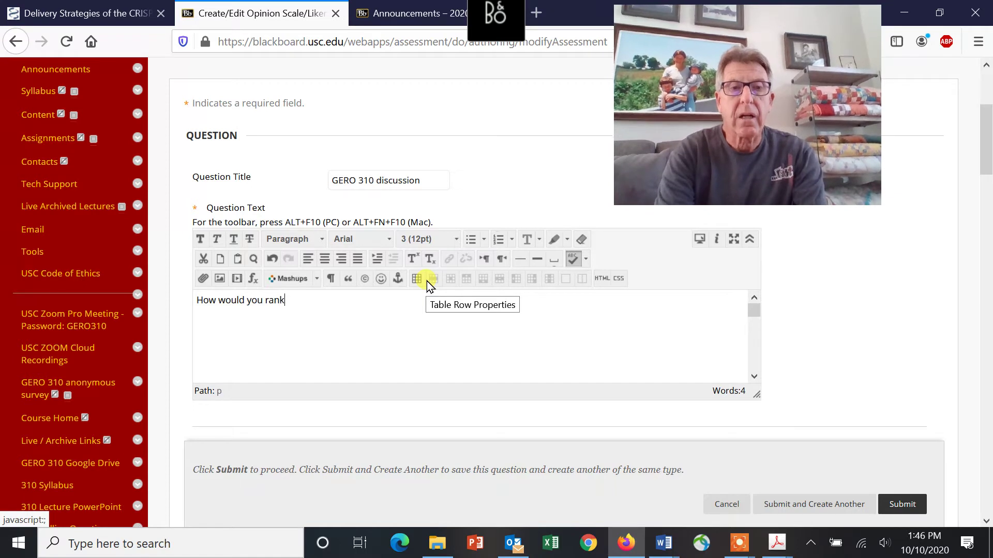
pyautogui.write(' your exper')
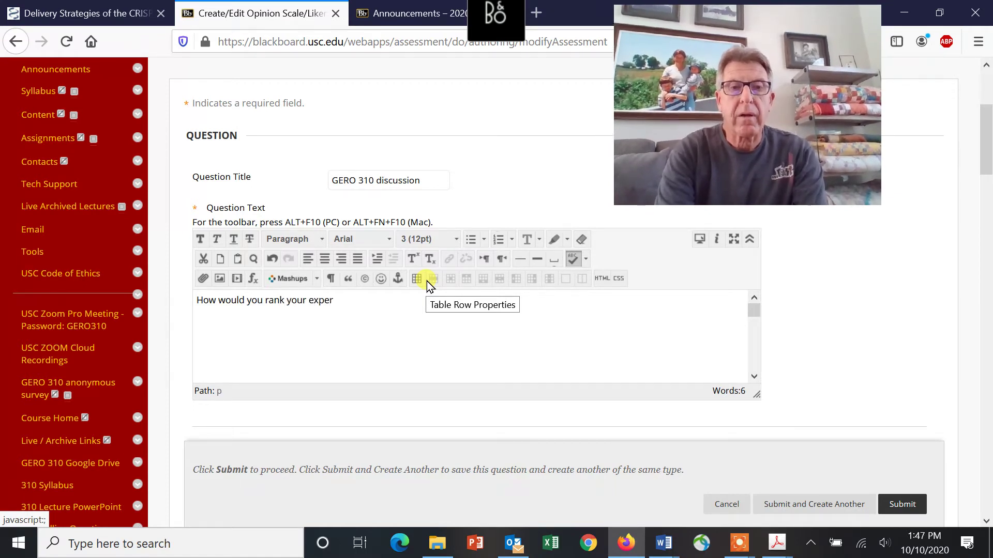
pyautogui.write('ience with')
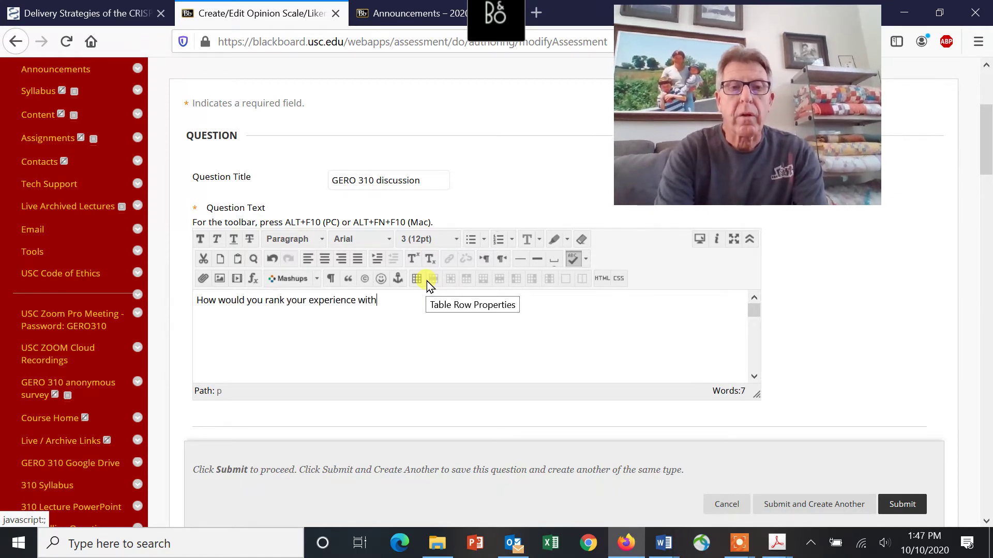
pyautogui.write(' the G')
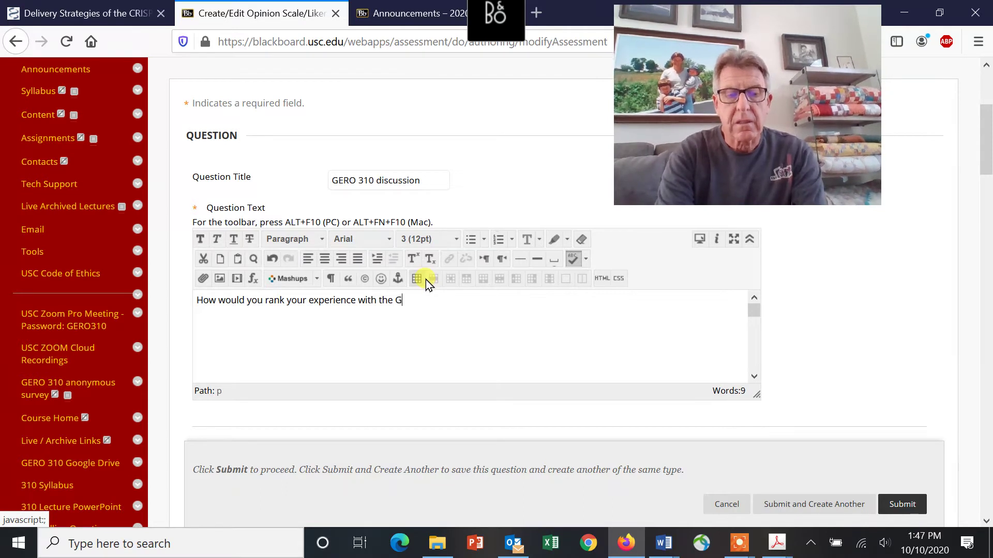
pyautogui.write('ERO 3')
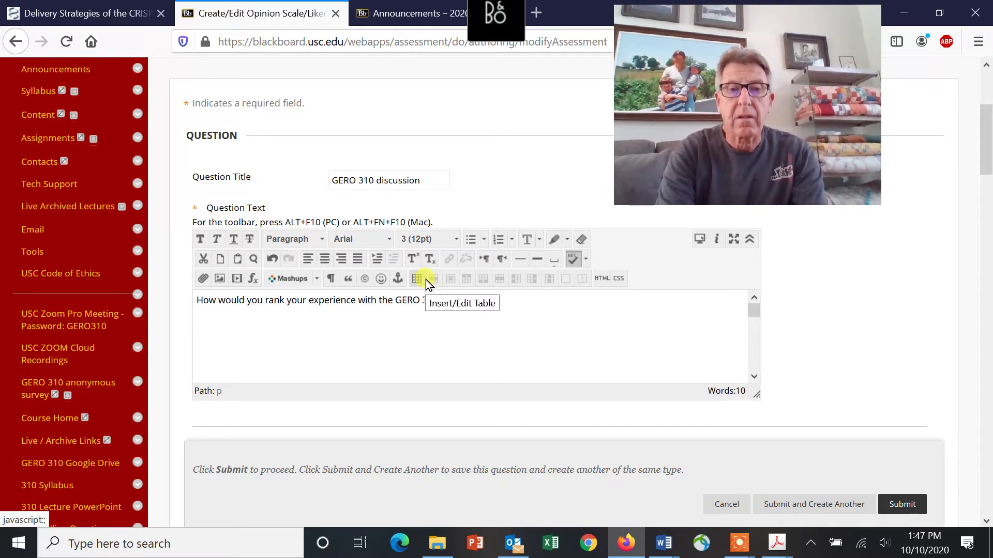
pyautogui.write('10 discussion?')
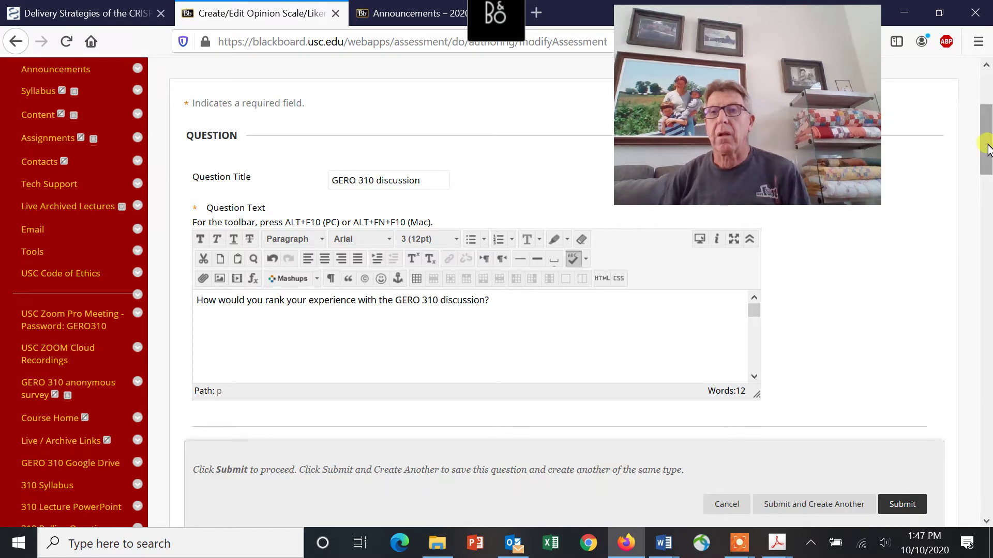
# Step: Choose Arabic Numerals (1, 2, 3) as the answer numbering for the Likert question
pyautogui.scroll(-4, 423, 334)
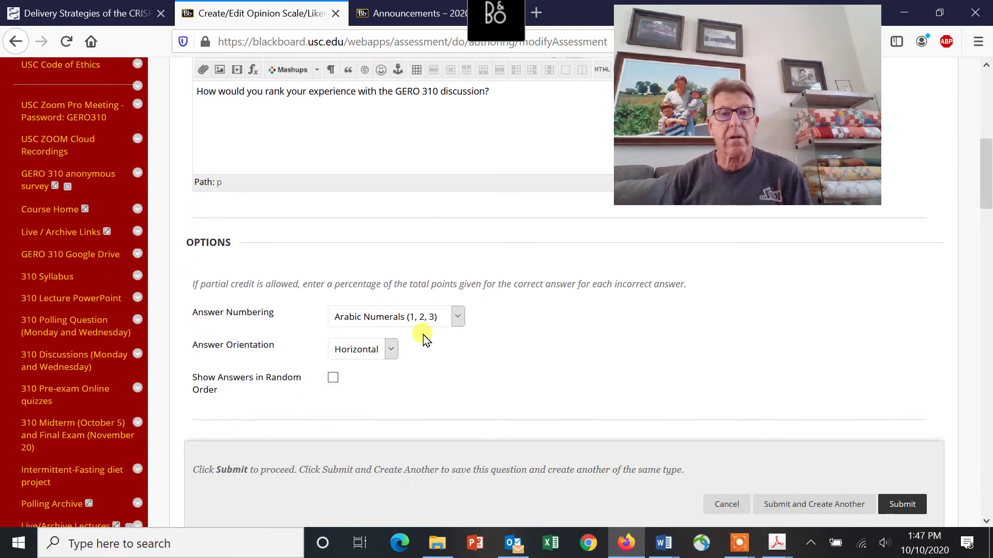
pyautogui.click(457, 318)
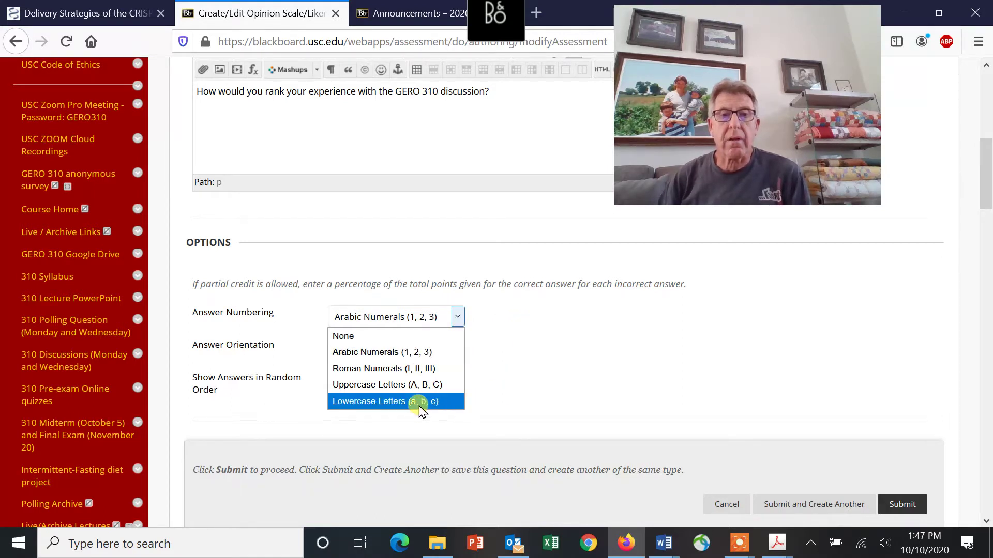
pyautogui.click(409, 353)
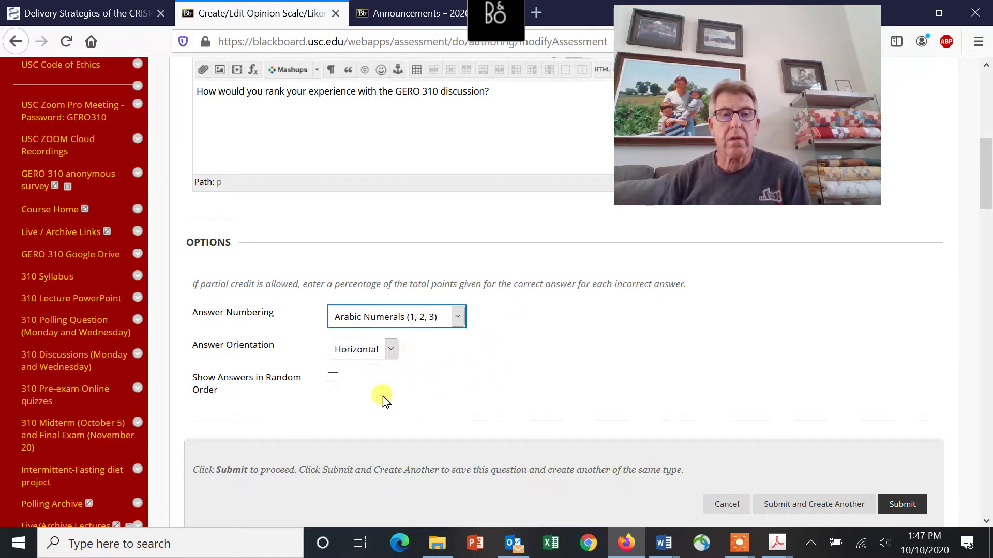
# Step: Set the number of answers for the Likert question to 7
pyautogui.moveTo(989, 207); pyautogui.dragTo(988, 238)
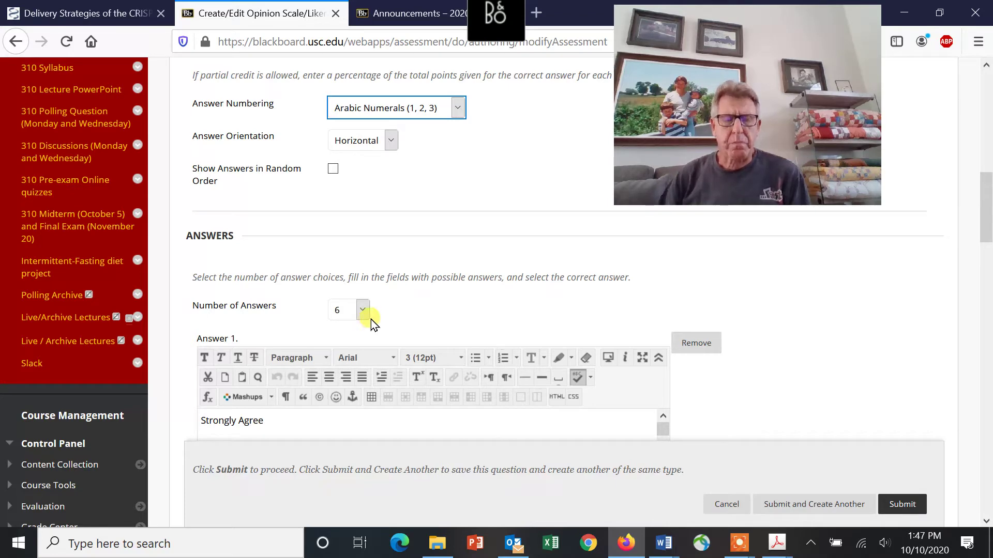
pyautogui.moveTo(986, 207)
pyautogui.mouseDown()
pyautogui.moveTo(988, 351)
pyautogui.moveTo(980, 196)
pyautogui.mouseUp()
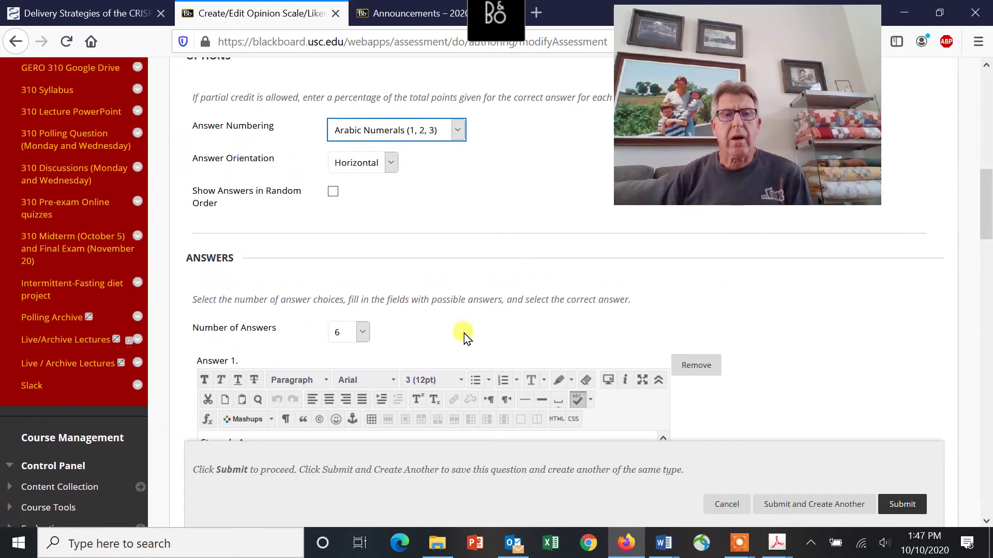
pyautogui.click(362, 334)
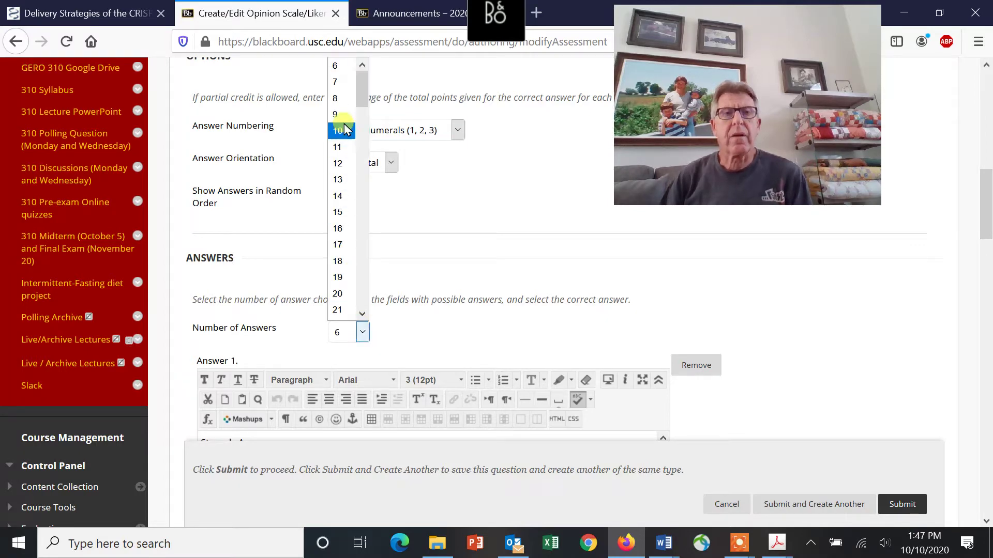
pyautogui.click(337, 82)
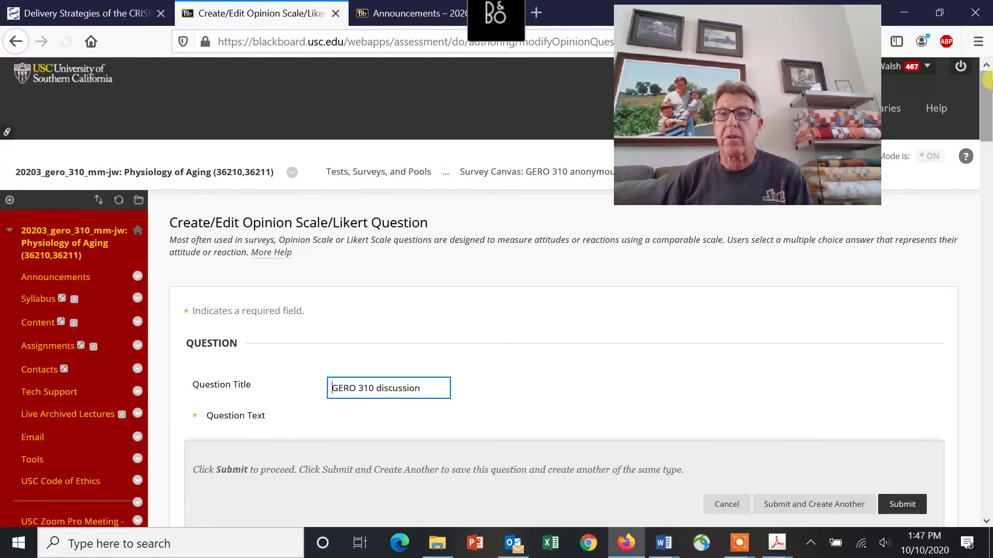
# Step: Enter "I am in the middle" as Answer 7 and submit the Likert question
pyautogui.moveTo(988, 88); pyautogui.dragTo(988, 385)
pyautogui.click(313, 331)
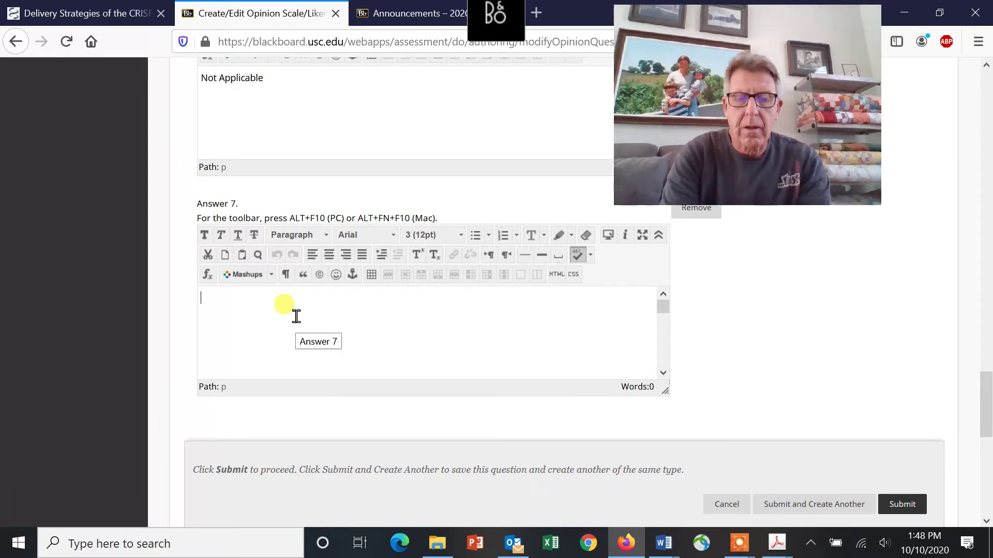
pyautogui.write('I am in')
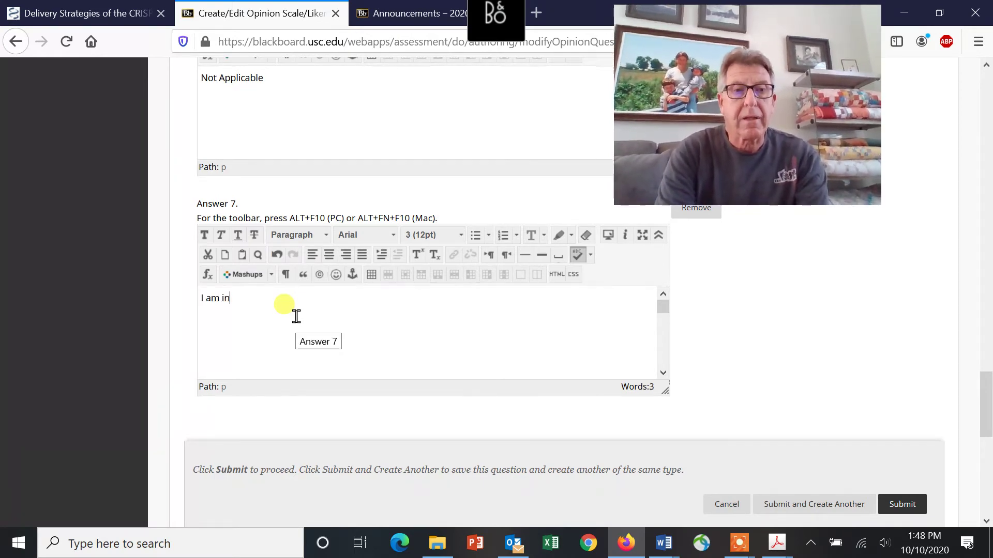
pyautogui.write(' the odd')
pyautogui.press('BackSpace')
pyautogui.press('BackSpace')
pyautogui.press('BackSpace')
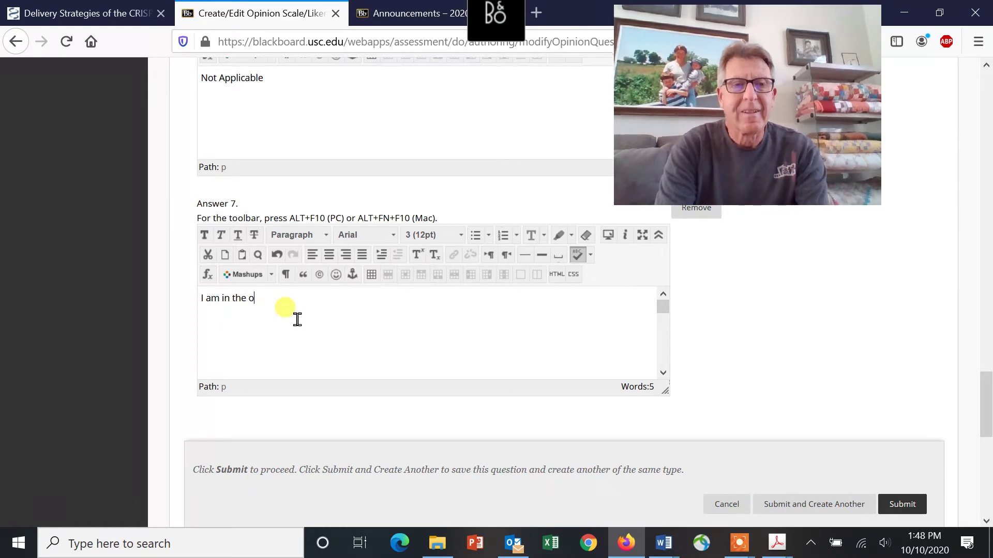
pyautogui.write('mi')
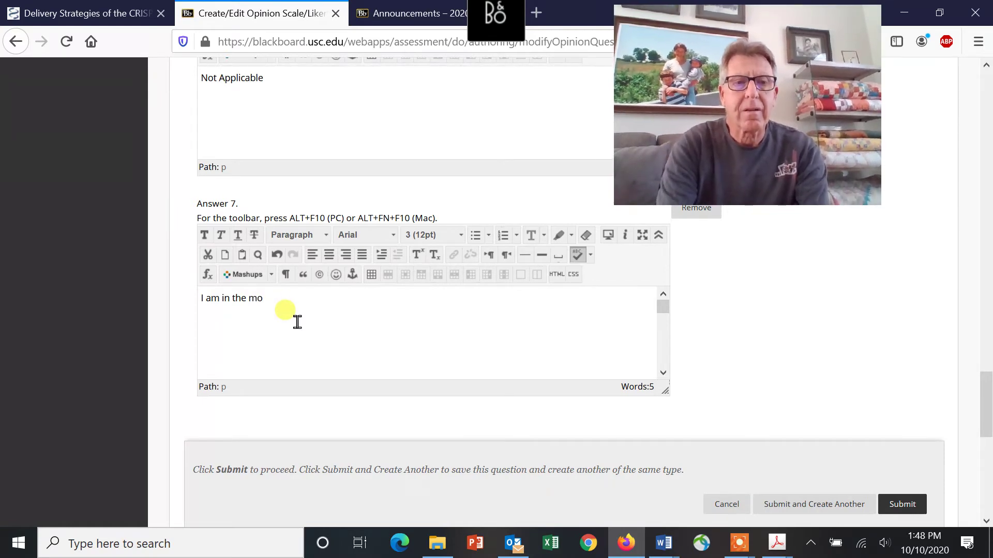
pyautogui.write('ddle')
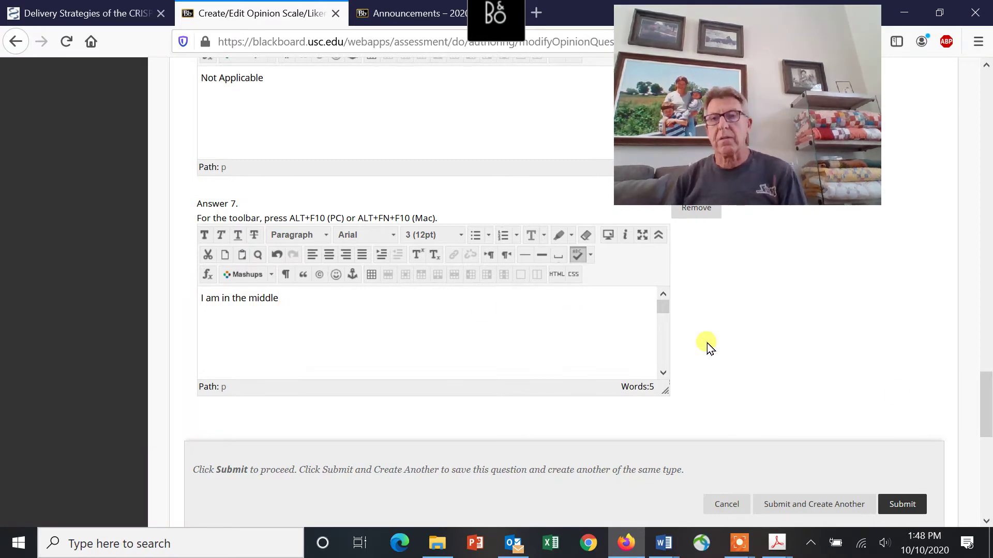
pyautogui.moveTo(985, 405); pyautogui.dragTo(987, 476)
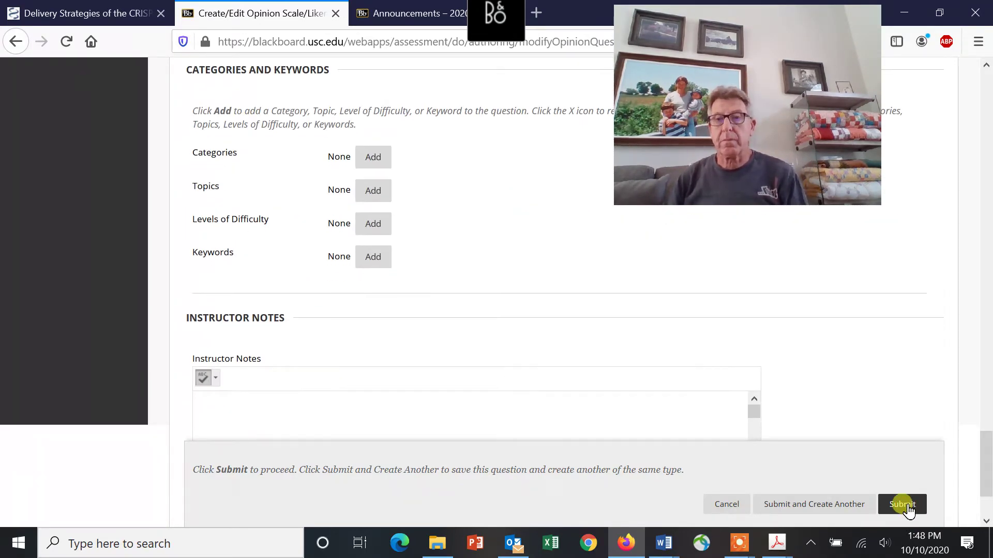
pyautogui.click(905, 505)
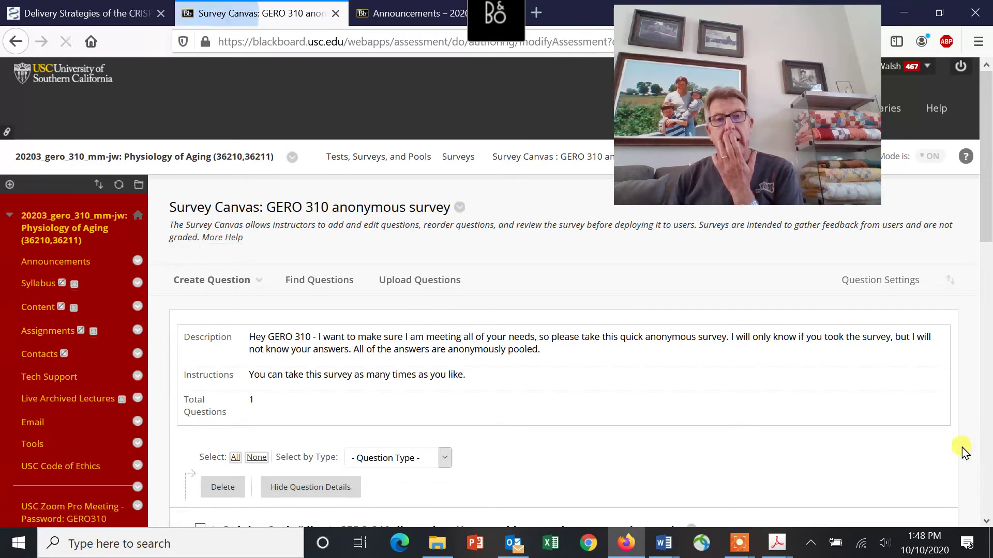
# Step: Create an Essay question in the survey and title it "Open Ended Discussion"
pyautogui.moveTo(987, 197); pyautogui.dragTo(987, 371)
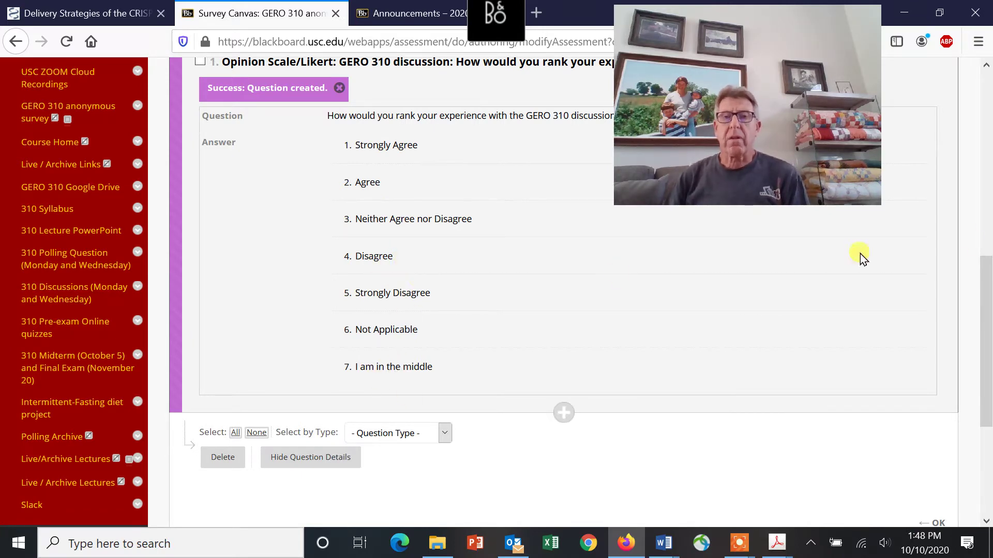
pyautogui.moveTo(987, 289); pyautogui.dragTo(987, 176)
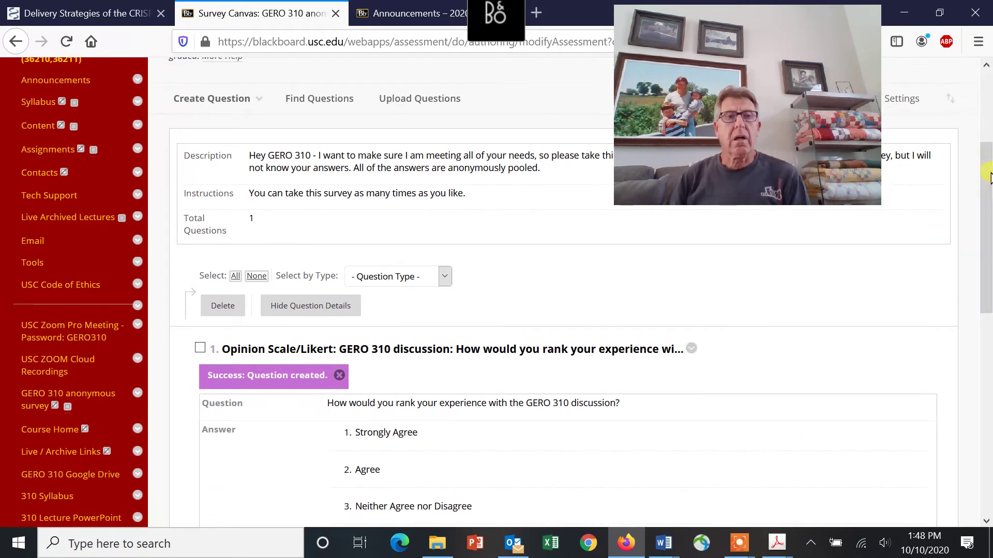
pyautogui.click(200, 104)
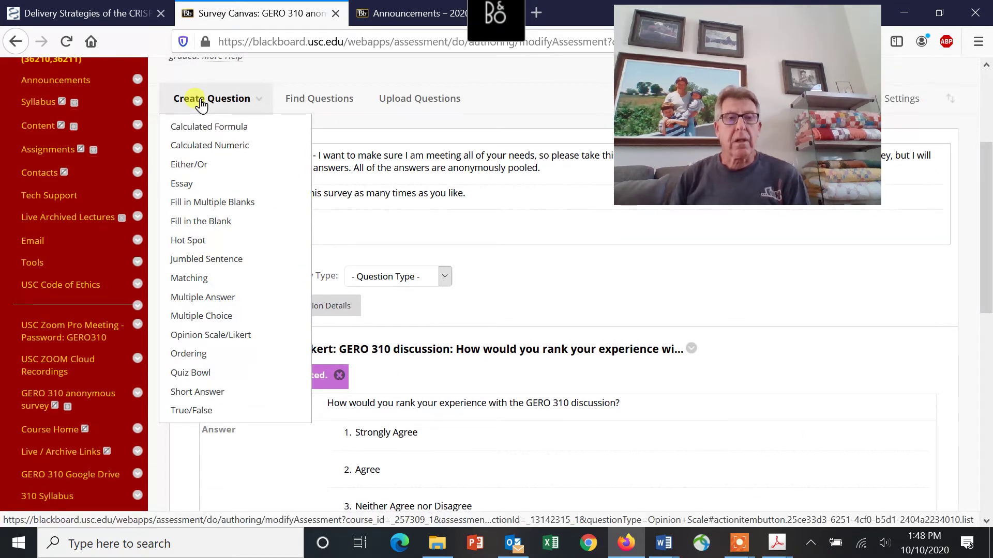
pyautogui.click(182, 183)
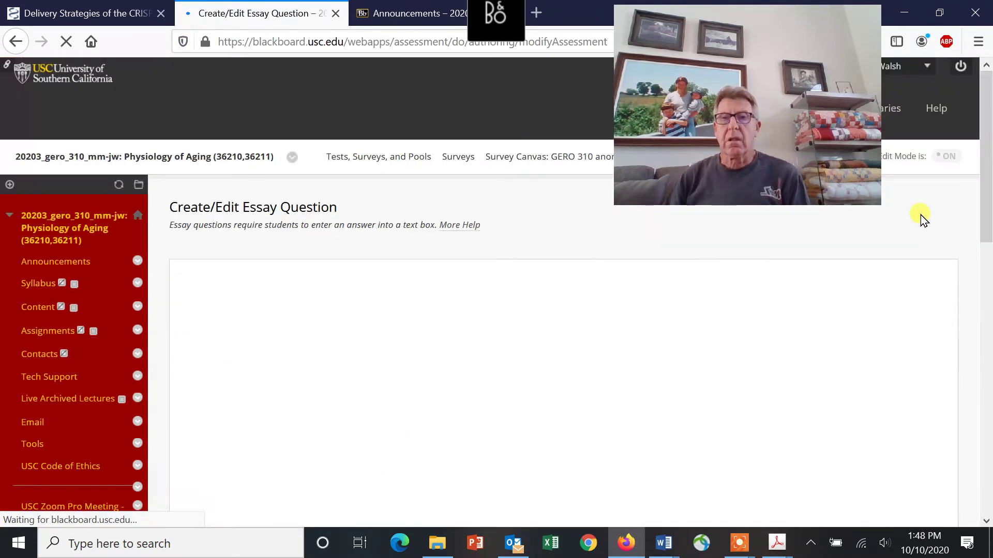
pyautogui.moveTo(988, 121); pyautogui.dragTo(987, 177)
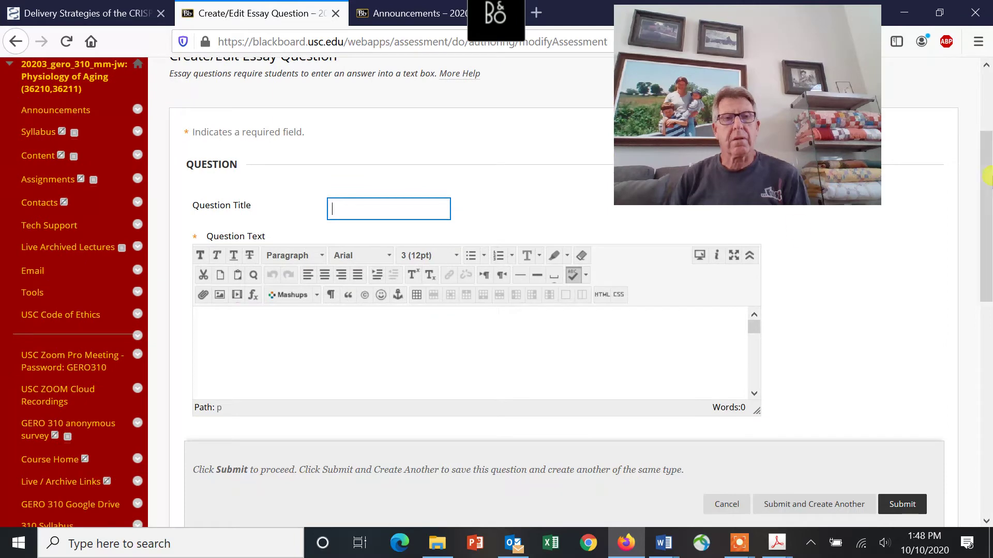
pyautogui.click(331, 205)
pyautogui.write('Open')
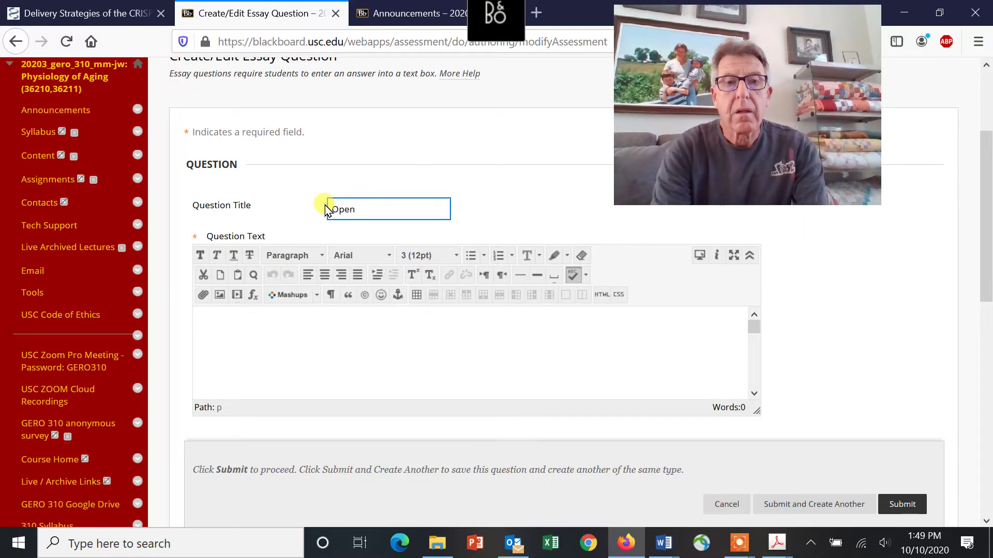
pyautogui.write(' Ended')
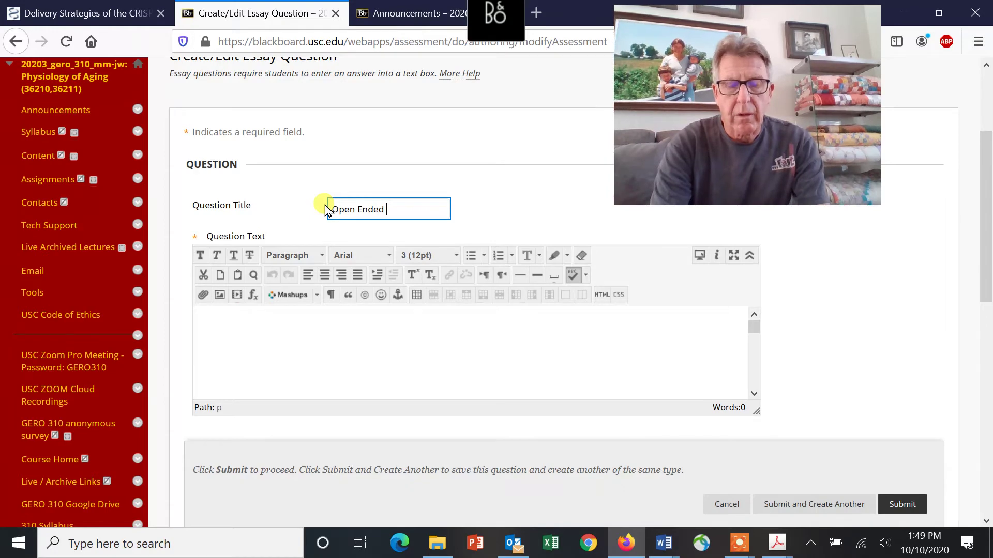
pyautogui.write(' Discussion')
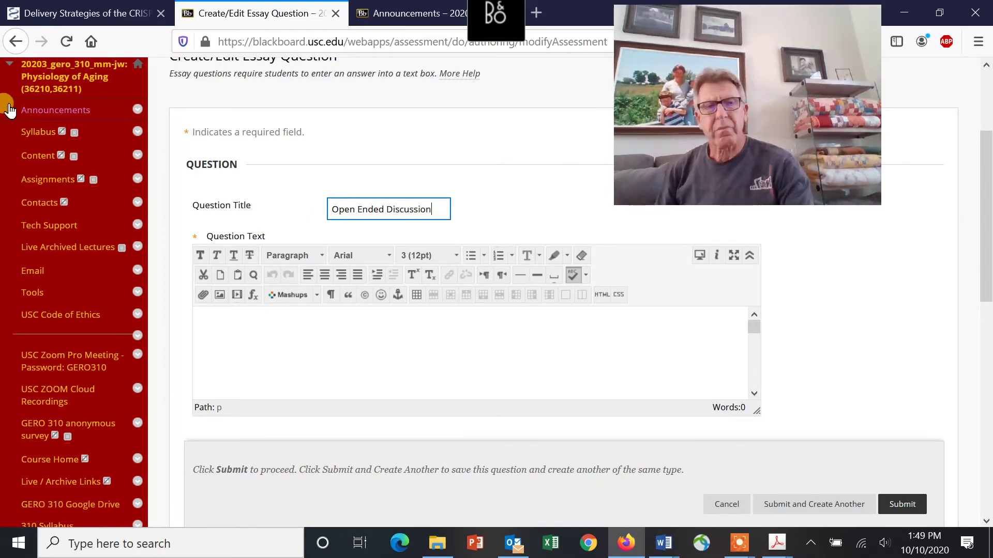
# Step: Enter the essay question text "How can we improve your discussion experience" and submit the question
pyautogui.click(243, 331)
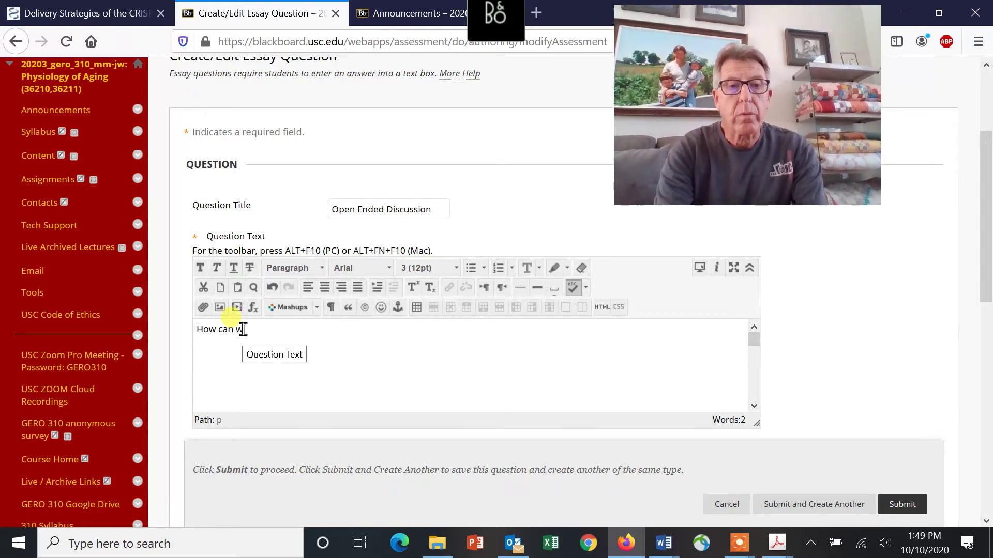
pyautogui.write('How can we improve your discussion experience')
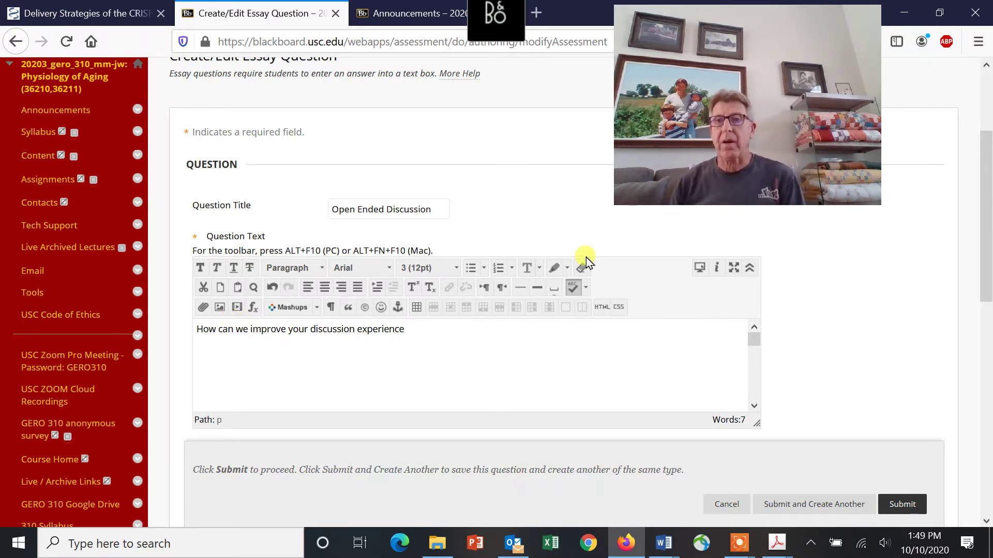
pyautogui.moveTo(985, 223); pyautogui.dragTo(987, 421)
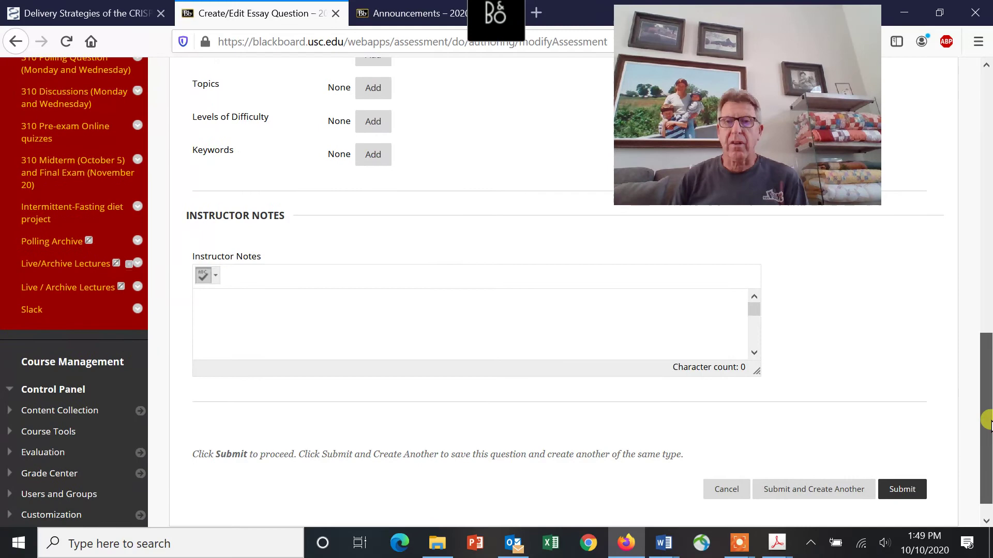
pyautogui.click(903, 491)
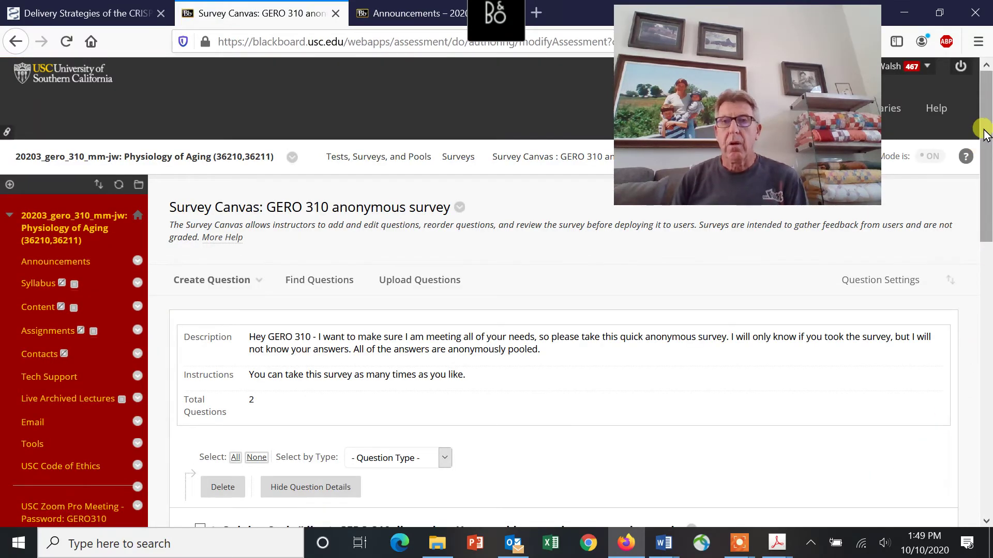
# Step: Finish editing the survey's questions and add the existing GERO 310 anonymous survey to the content area
pyautogui.moveTo(982, 128); pyautogui.dragTo(985, 342)
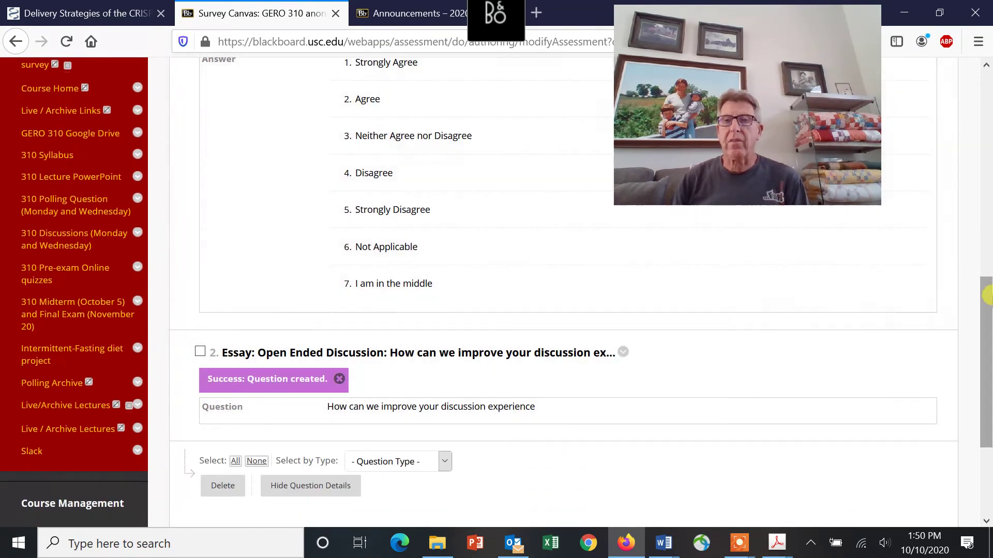
pyautogui.moveTo(985, 299); pyautogui.dragTo(968, 387)
pyautogui.click(939, 385)
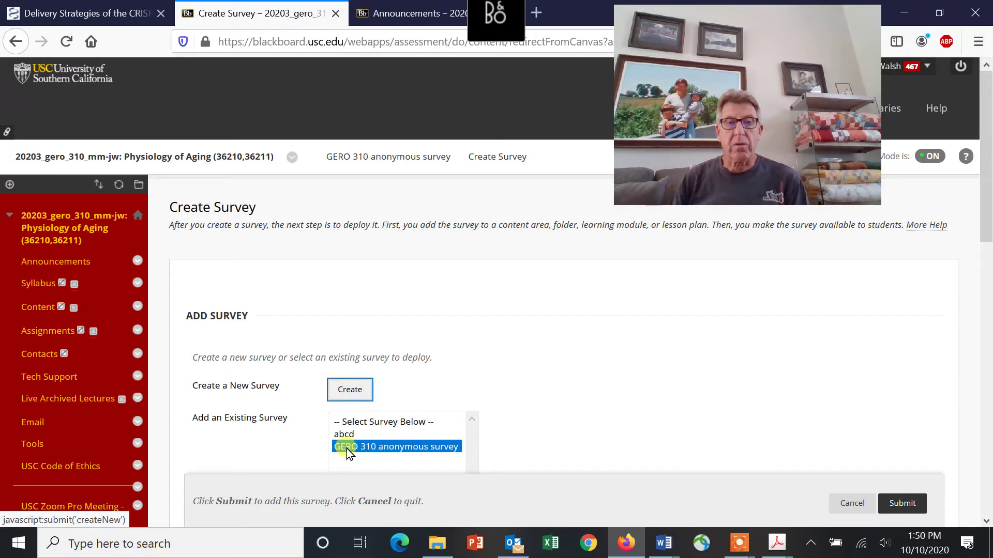
pyautogui.click(904, 504)
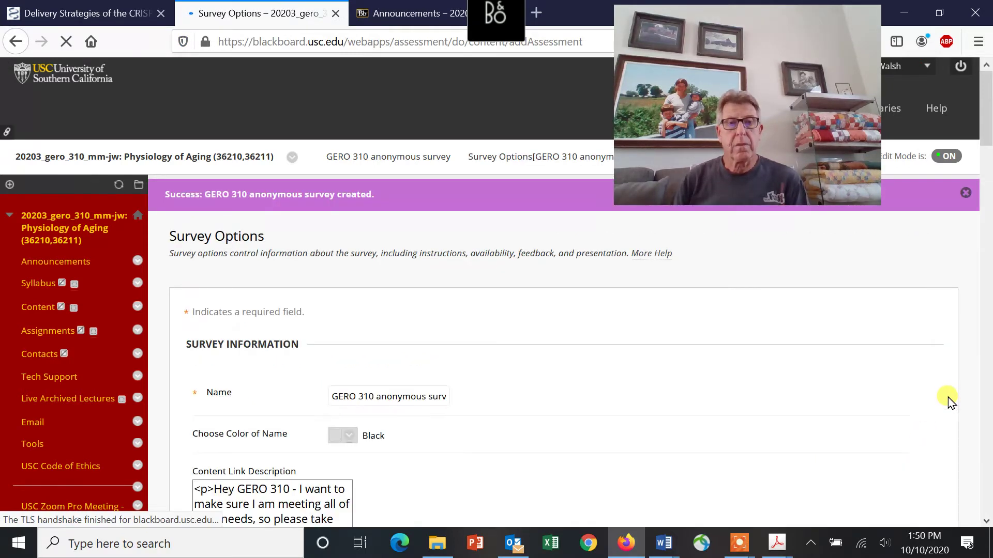
# Step: Set the survey to open in a new window
pyautogui.moveTo(988, 139); pyautogui.dragTo(988, 214)
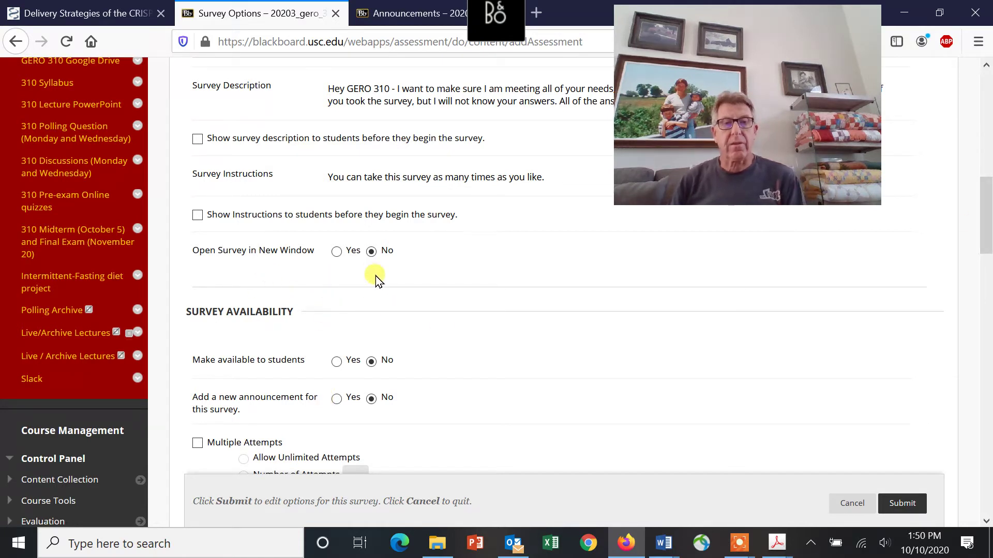
pyautogui.moveTo(988, 243); pyautogui.dragTo(988, 234)
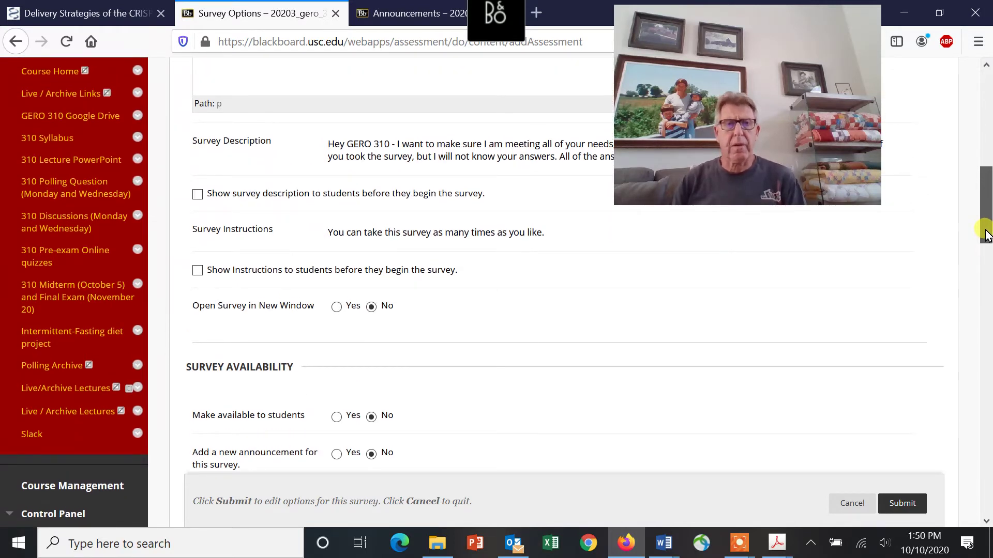
pyautogui.click(336, 307)
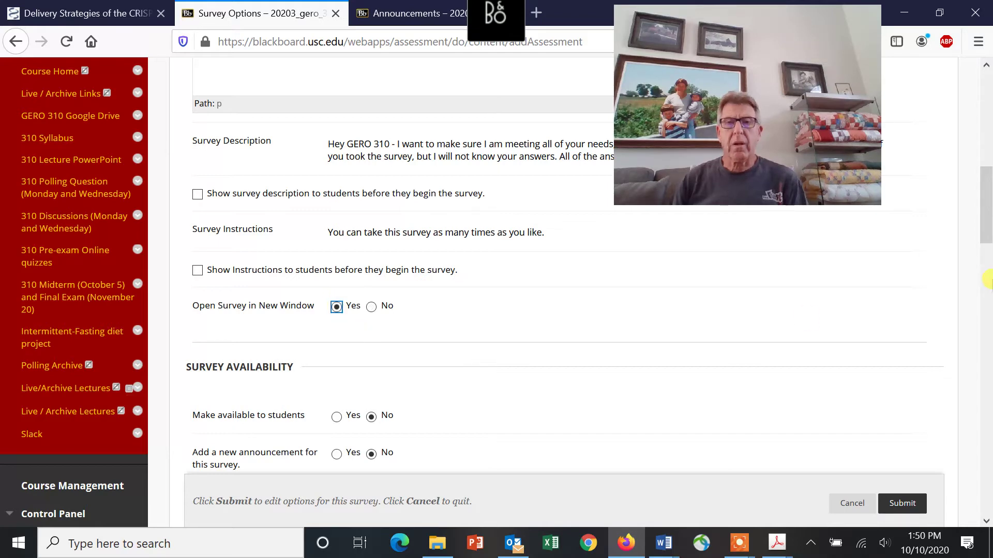
# Step: Keep the survey unavailable to students and enable multiple attempts with unlimited attempts allowed
pyautogui.scroll(-3, 988, 233)
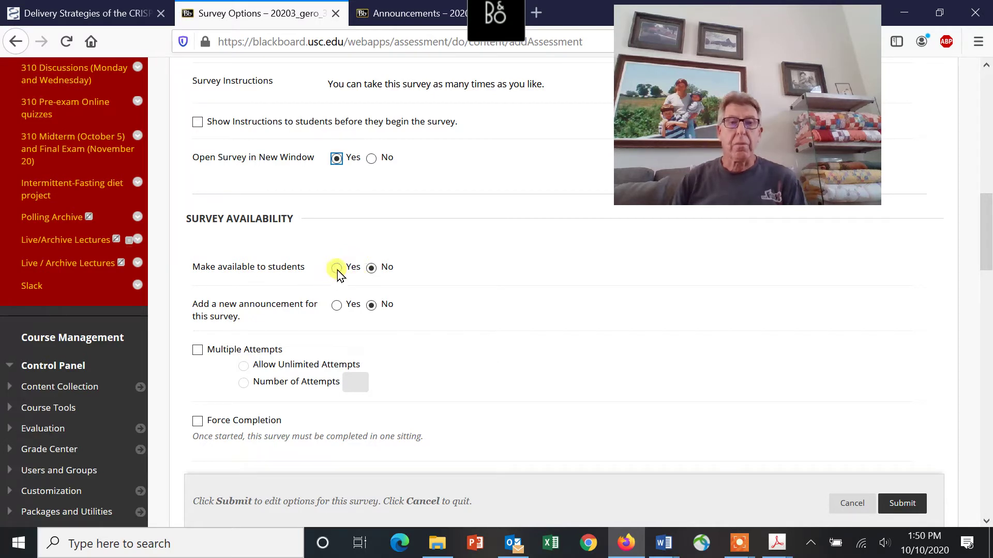
pyautogui.click(371, 269)
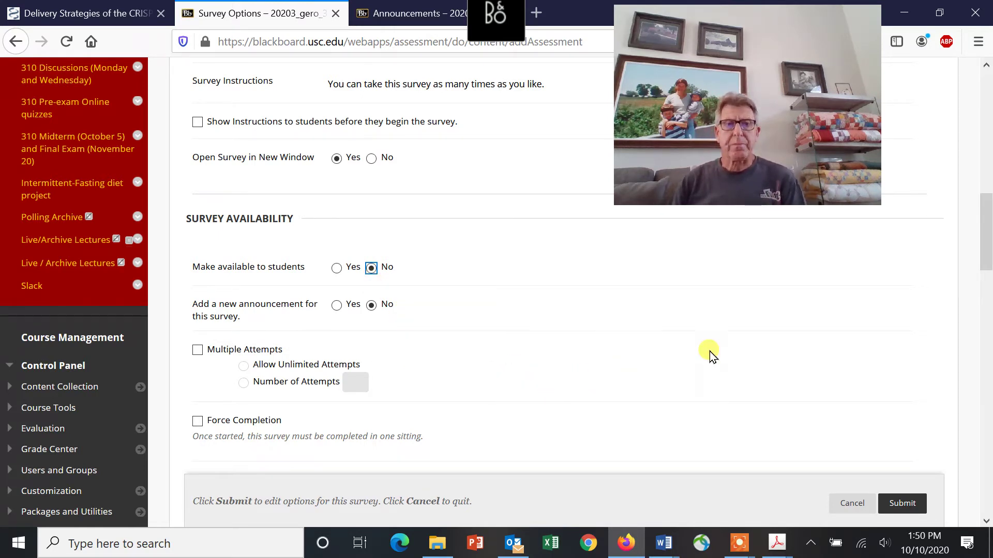
pyautogui.moveTo(987, 265); pyautogui.dragTo(987, 274)
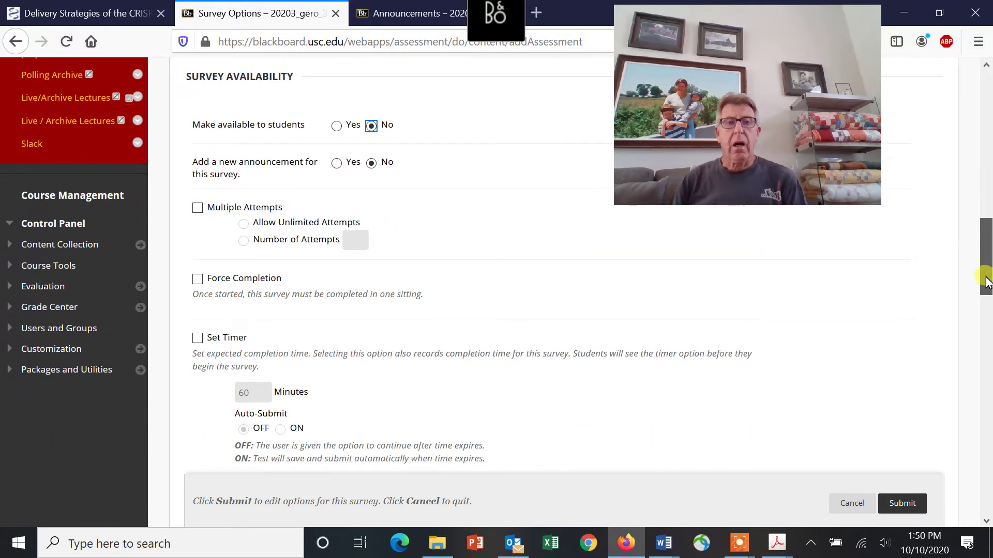
pyautogui.click(197, 208)
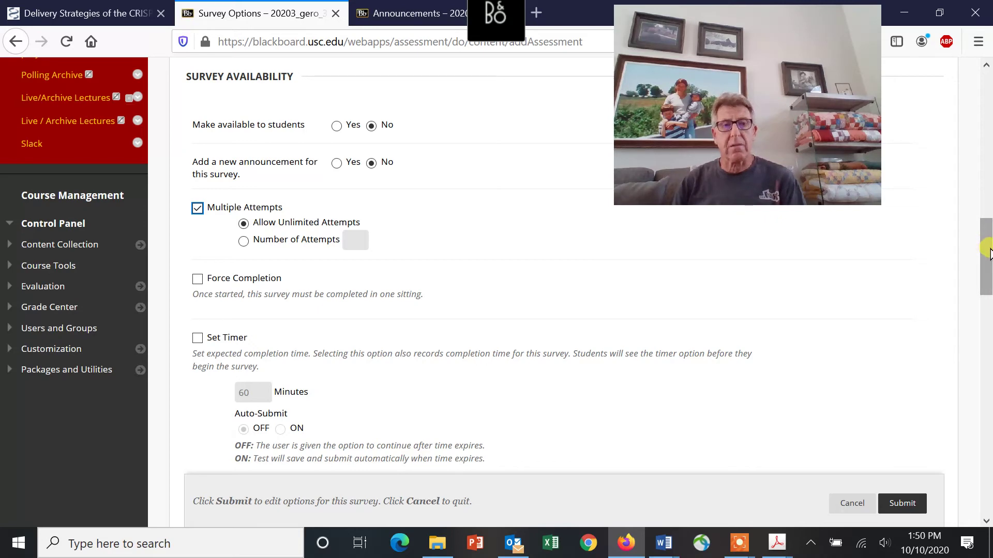
# Step: Show students all answers and their submitted answers after submission, keep the all-at-once presentation, and submit the survey options
pyautogui.moveTo(985, 250); pyautogui.dragTo(988, 344)
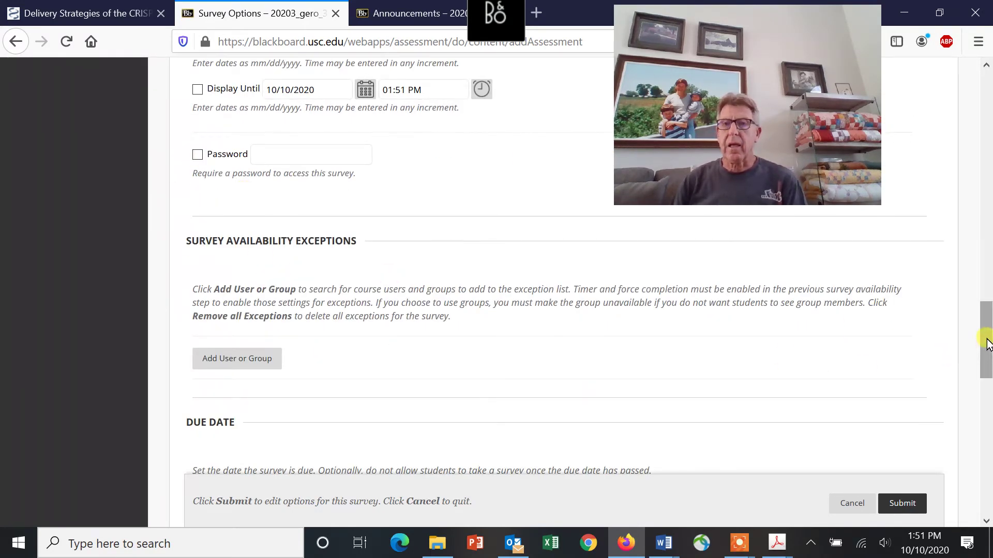
pyautogui.moveTo(987, 339); pyautogui.dragTo(987, 368)
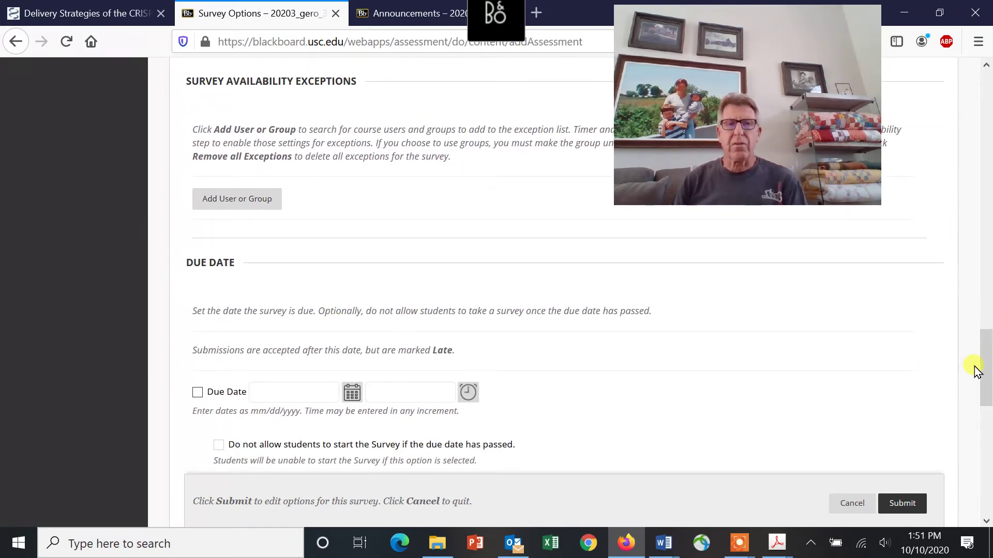
pyautogui.moveTo(986, 355); pyautogui.dragTo(986, 411)
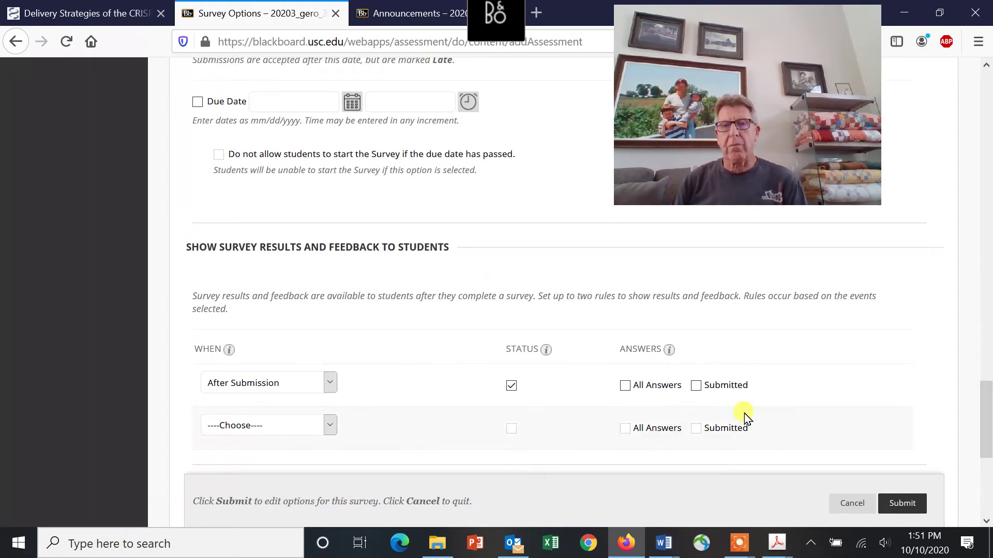
pyautogui.click(625, 391)
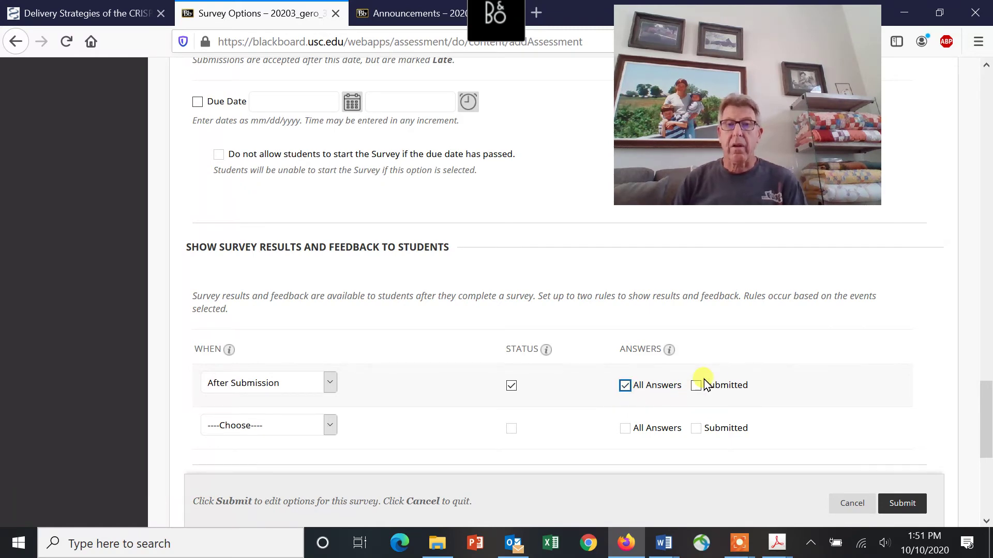
pyautogui.click(697, 388)
pyautogui.moveTo(986, 411); pyautogui.dragTo(988, 450)
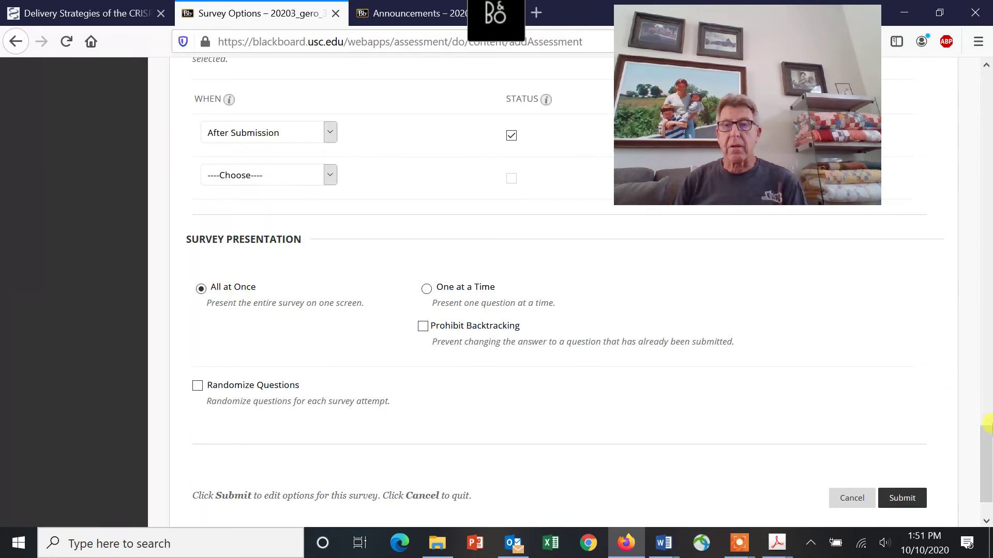
pyautogui.moveTo(988, 448); pyautogui.dragTo(987, 460)
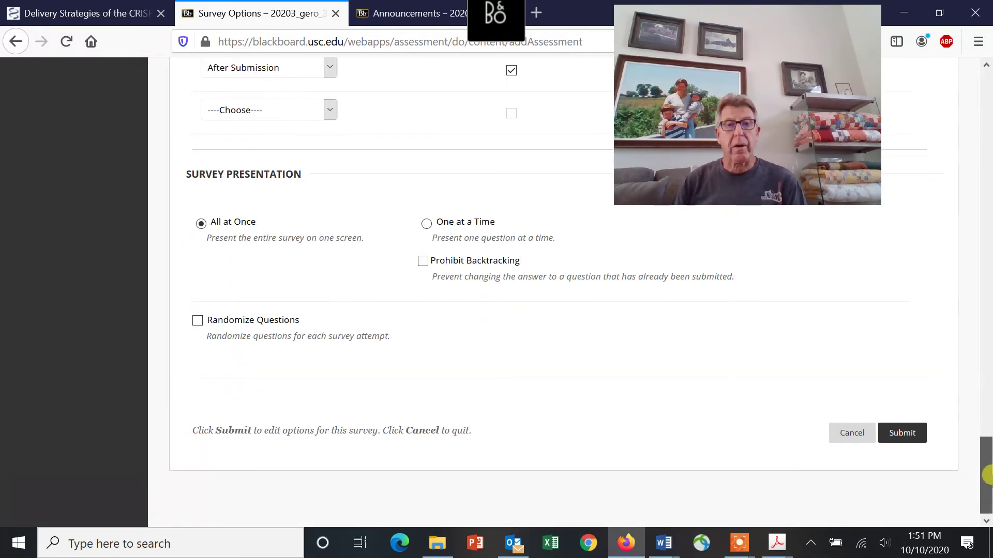
pyautogui.click(908, 437)
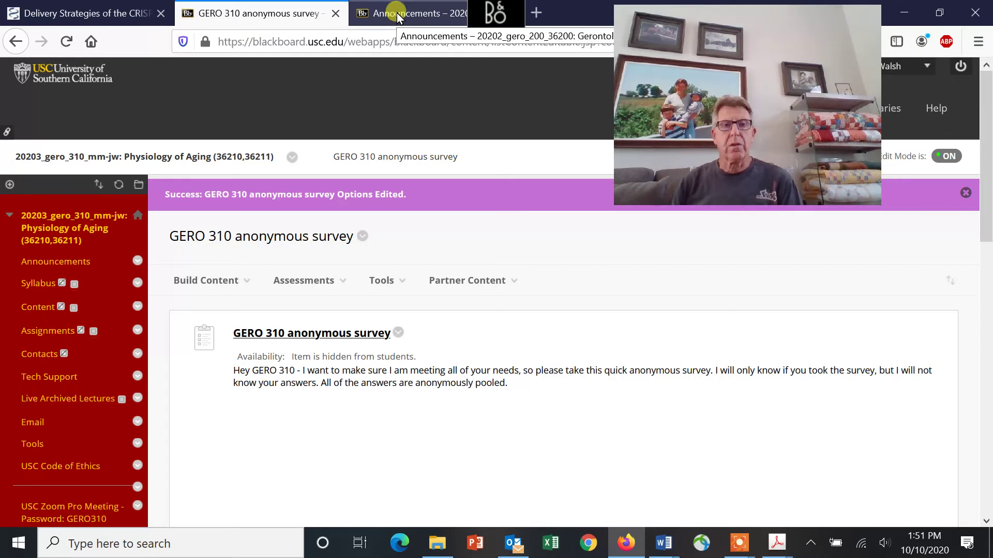
# Step: Open the deployed GERO 310 anonymous survey for editing to view its question canvas, and return to the content area
pyautogui.click(305, 280)
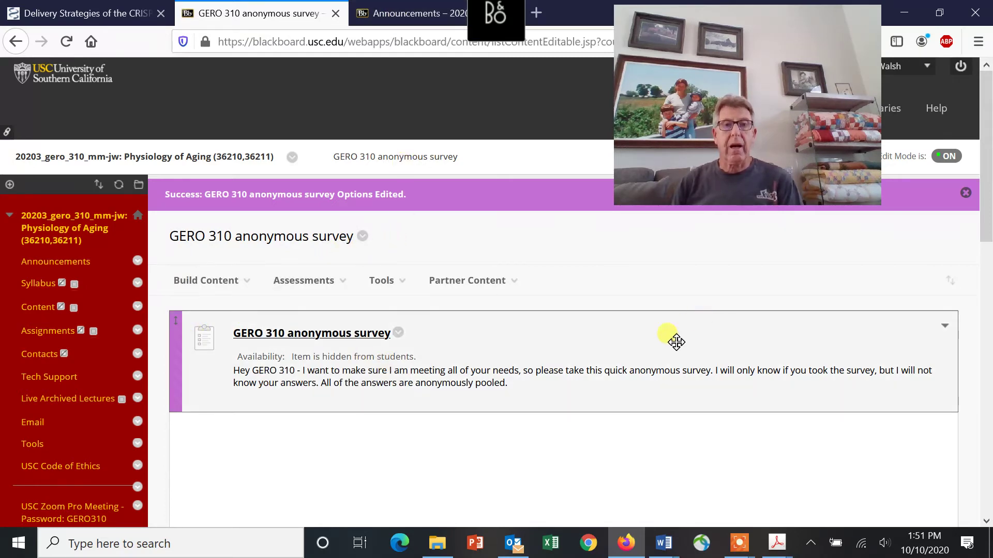
pyautogui.click(398, 333)
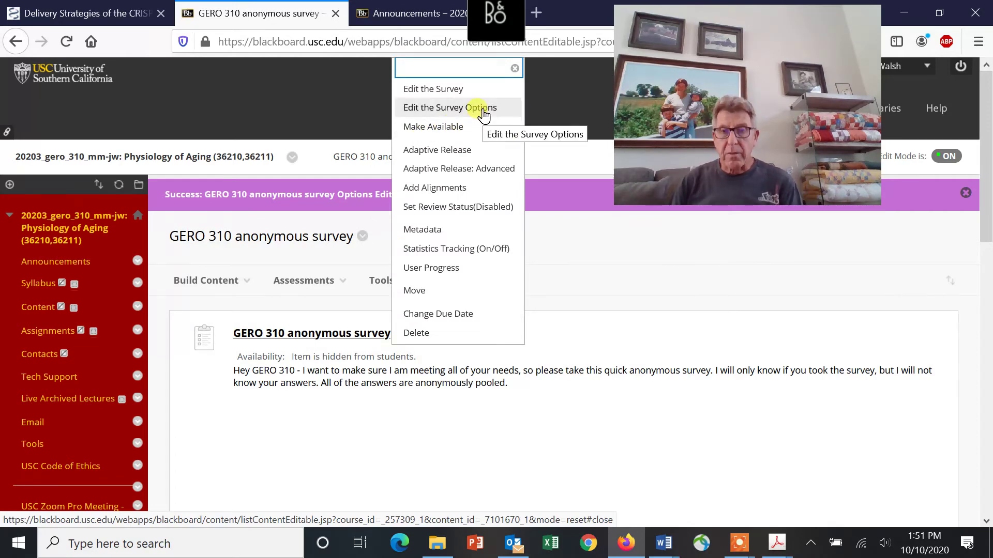
pyautogui.click(426, 91)
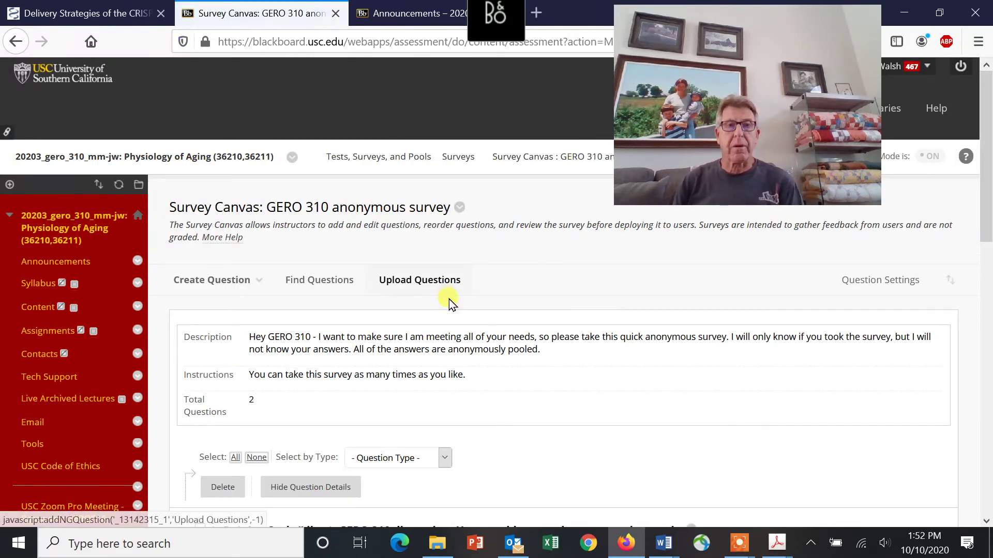
pyautogui.click(210, 282)
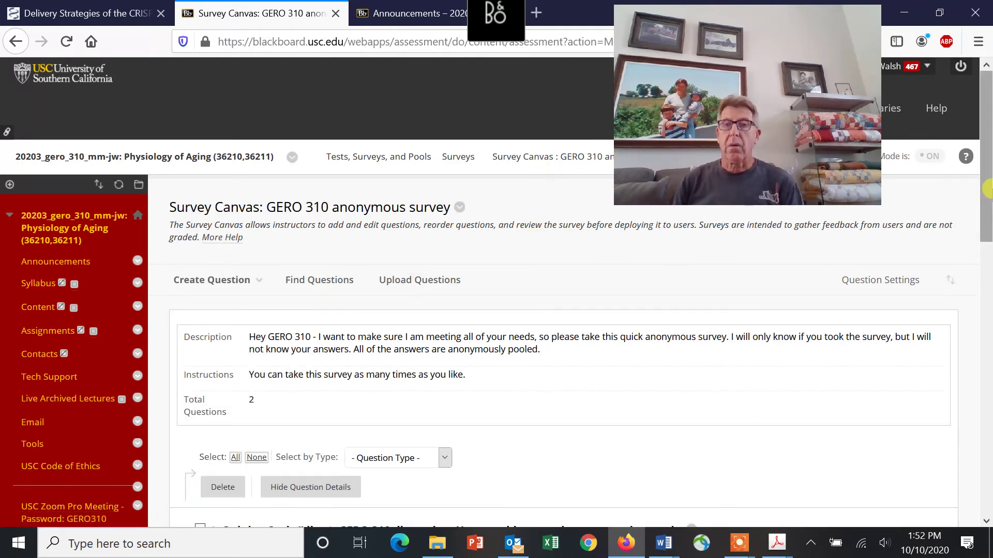
pyautogui.click(19, 47)
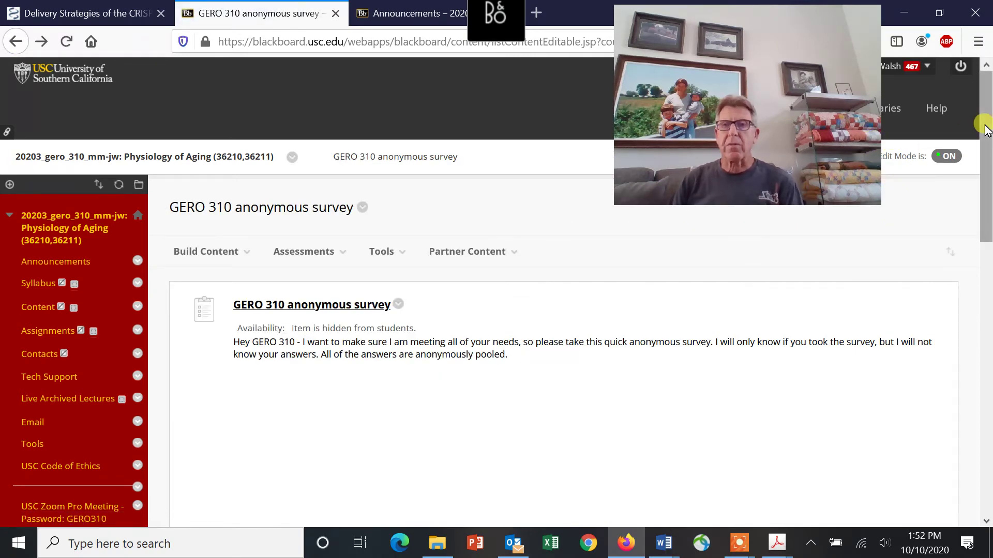
# Step: Review the deployed survey's description, new-window and availability options, and leave them without submitting changes
pyautogui.moveTo(987, 130)
pyautogui.mouseDown()
pyautogui.moveTo(988, 157)
pyautogui.moveTo(988, 143)
pyautogui.mouseUp()
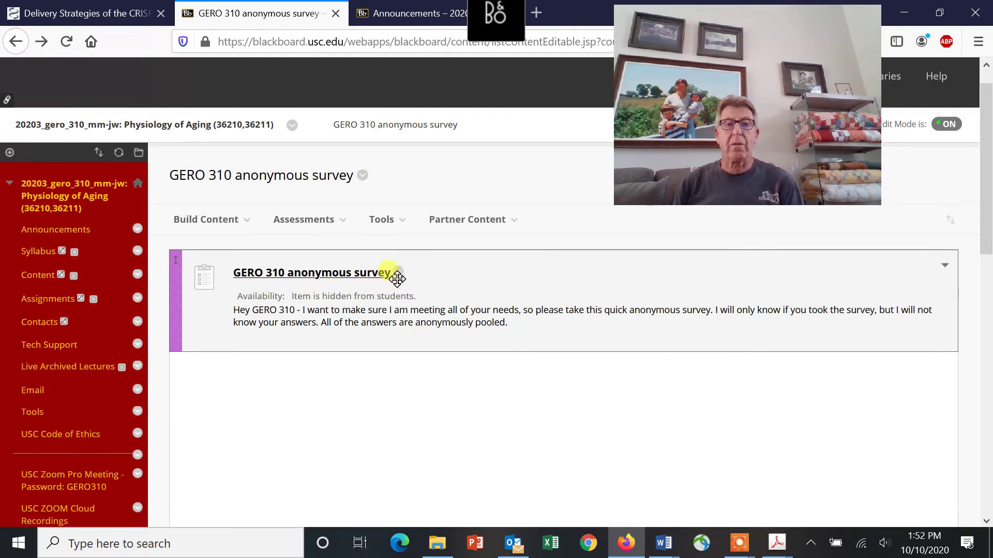
pyautogui.click(397, 273)
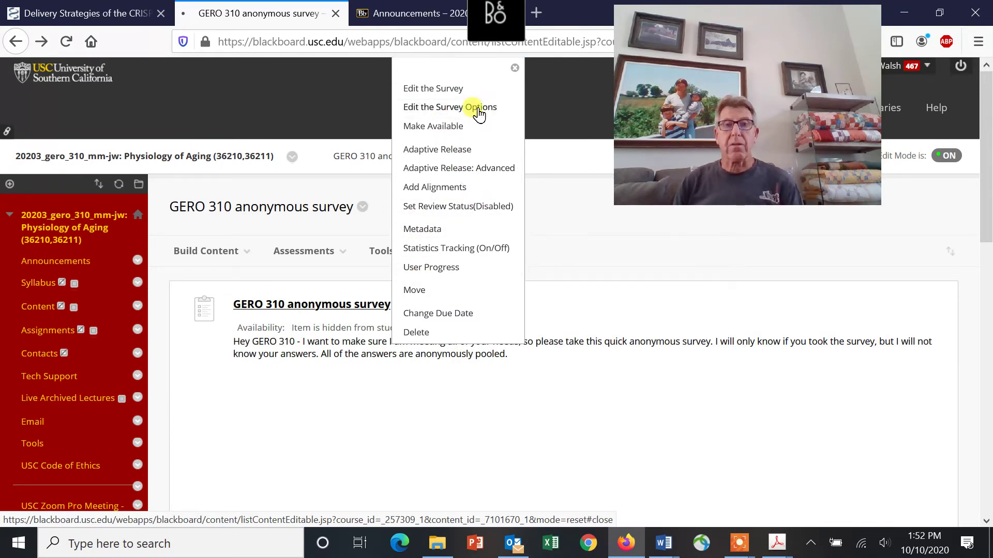
pyautogui.click(479, 109)
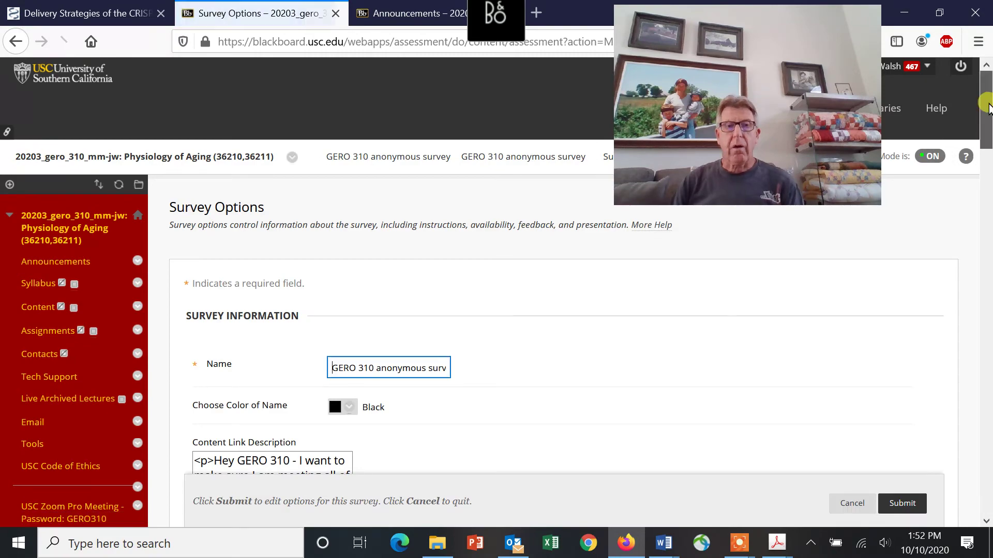
pyautogui.moveTo(982, 132); pyautogui.dragTo(983, 209)
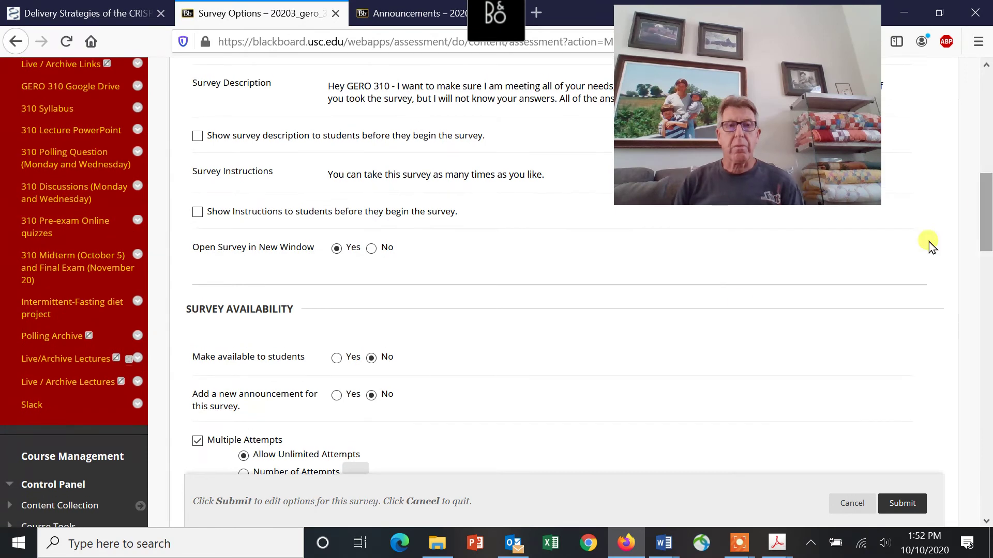
pyautogui.click(846, 504)
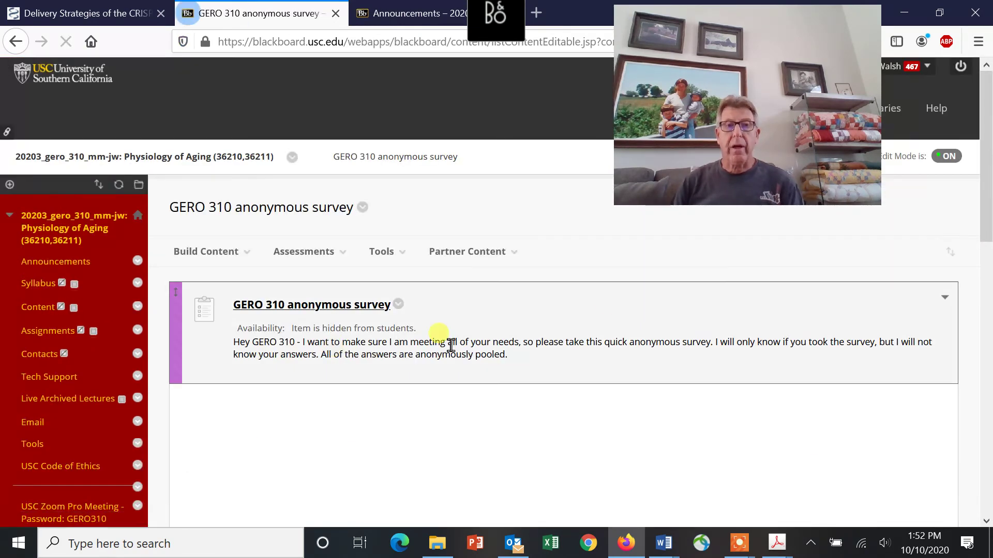
pyautogui.click(398, 305)
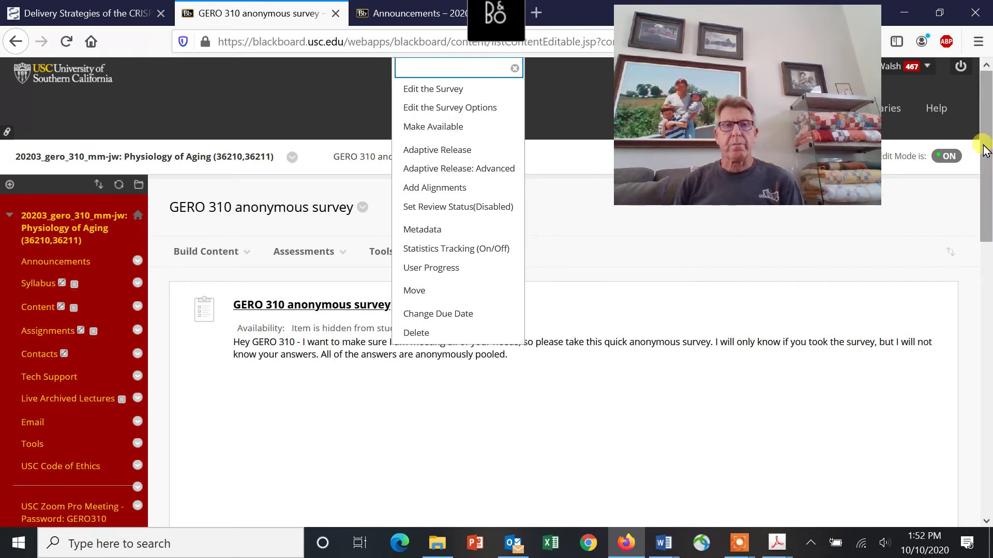
pyautogui.click(317, 233)
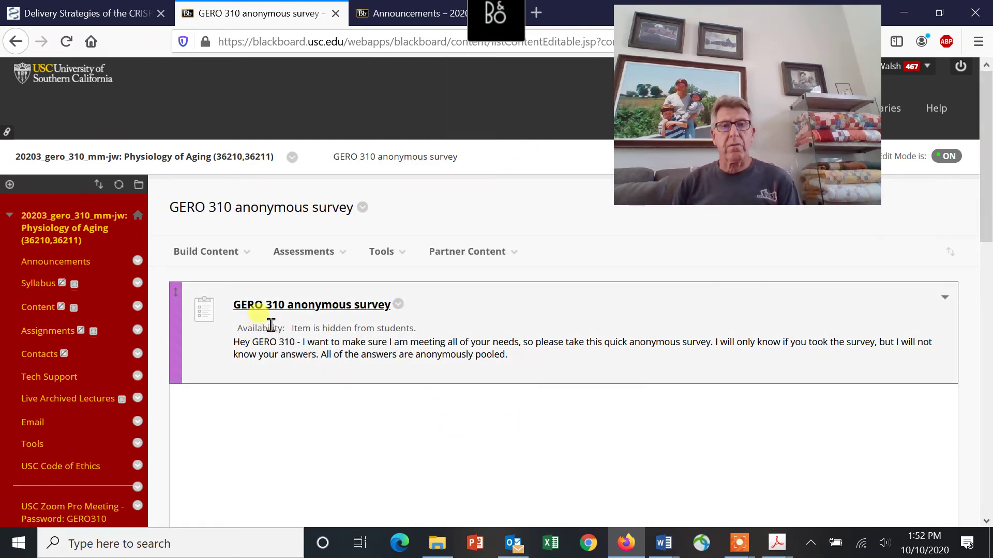
# Step: Switch to the GERO 200 course and open its full Grade Center
pyautogui.click(403, 14)
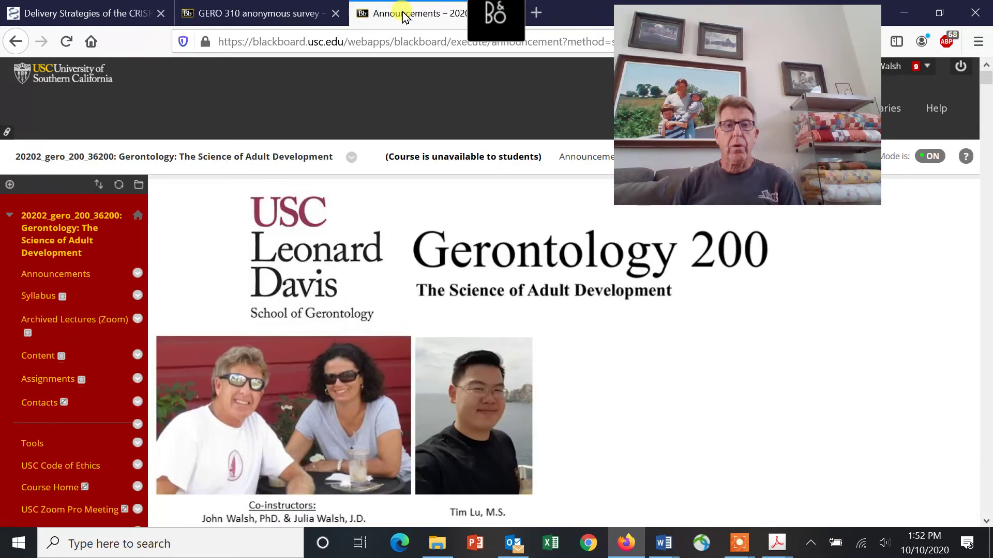
pyautogui.scroll(-5, 985, 80)
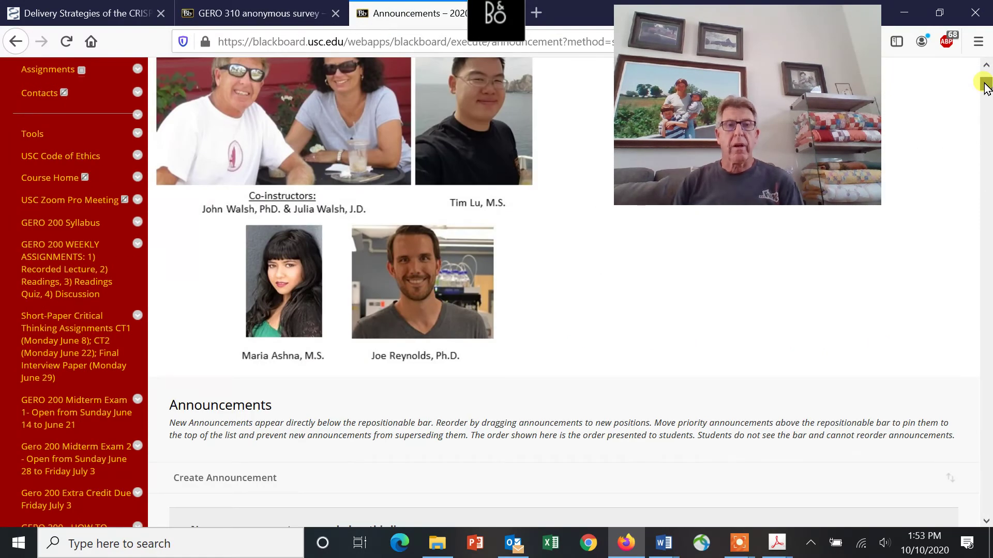
pyautogui.moveTo(986, 88); pyautogui.dragTo(989, 103)
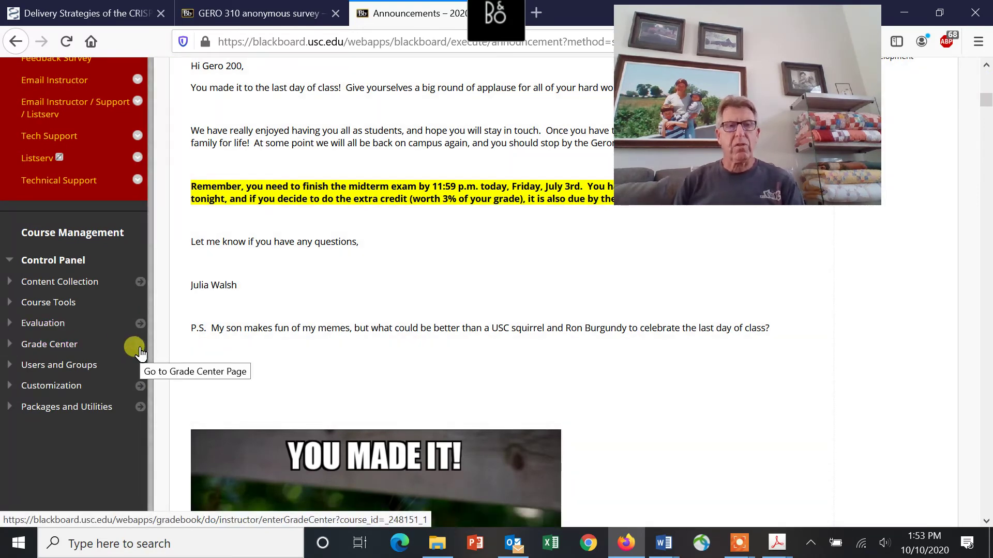
pyautogui.click(50, 345)
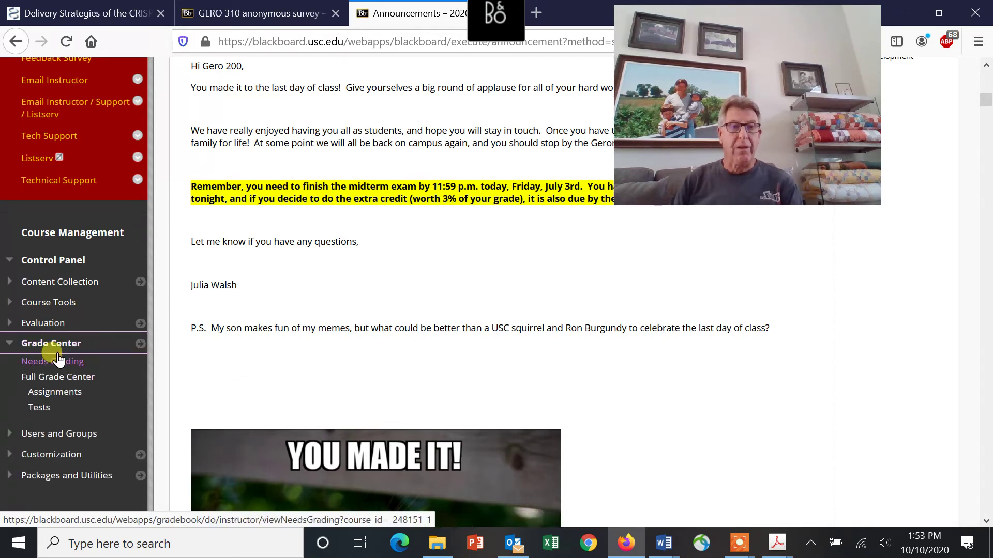
pyautogui.click(52, 344)
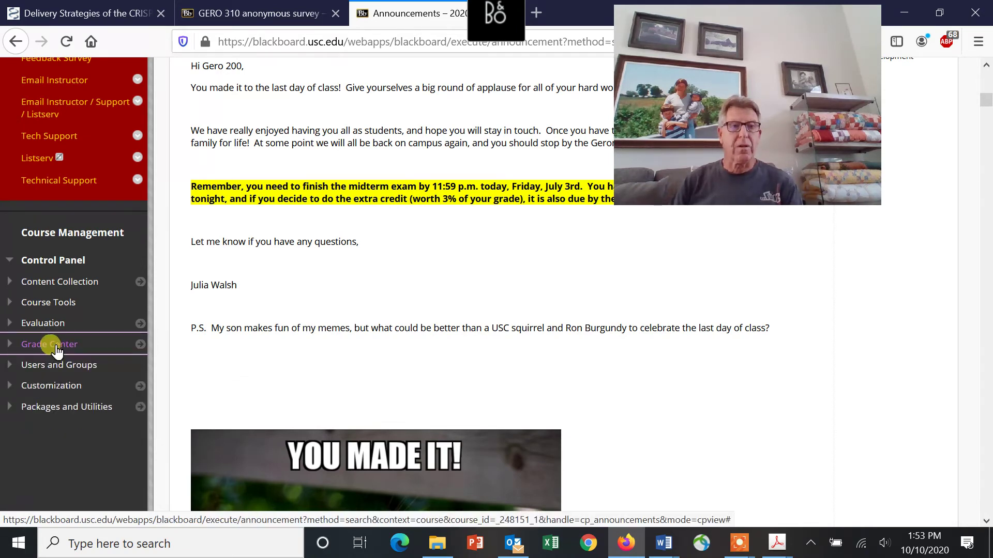
pyautogui.click(140, 345)
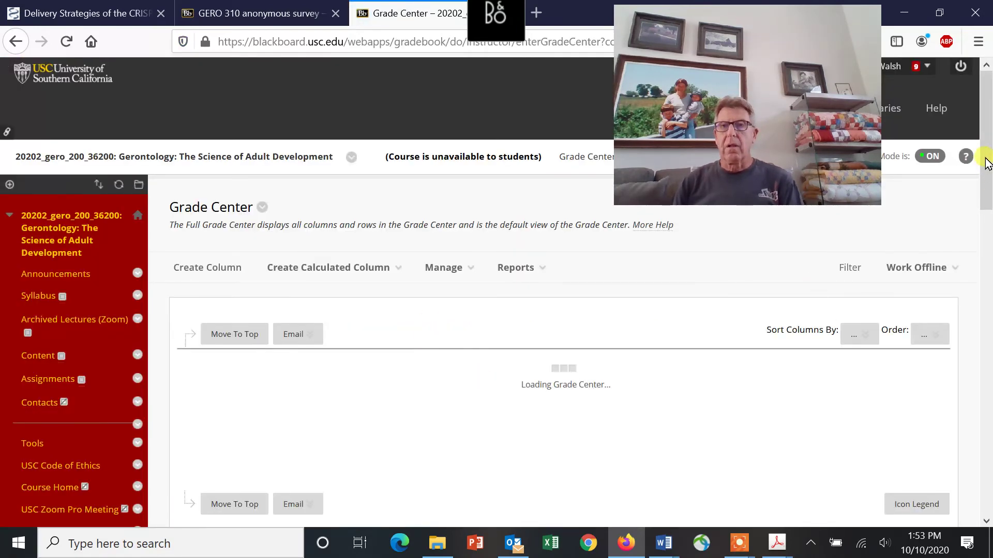
# Step: Examine the GERO 200 Student Feedback Survey column in the Grade Center for students' completion status
pyautogui.moveTo(986, 159); pyautogui.dragTo(985, 329)
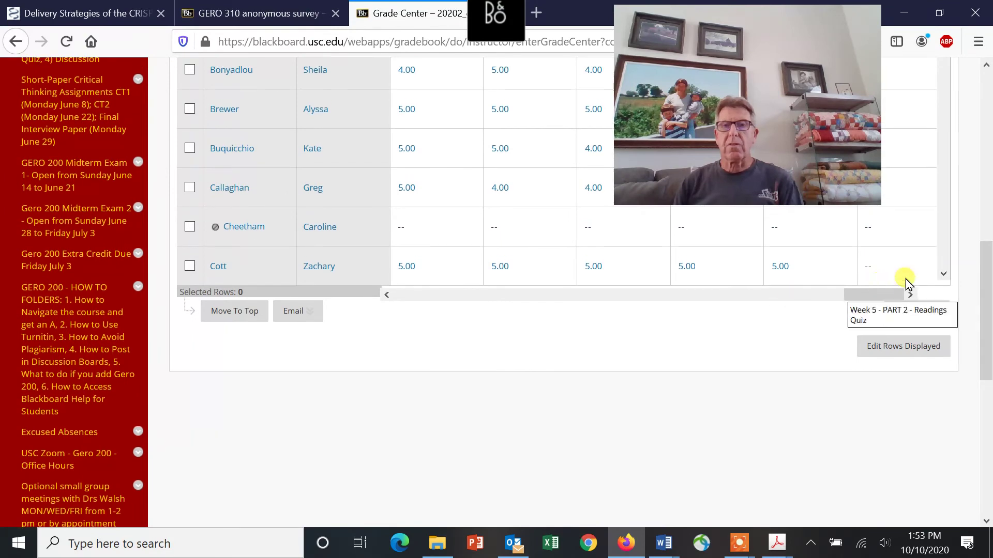
pyautogui.moveTo(860, 299); pyautogui.dragTo(892, 316)
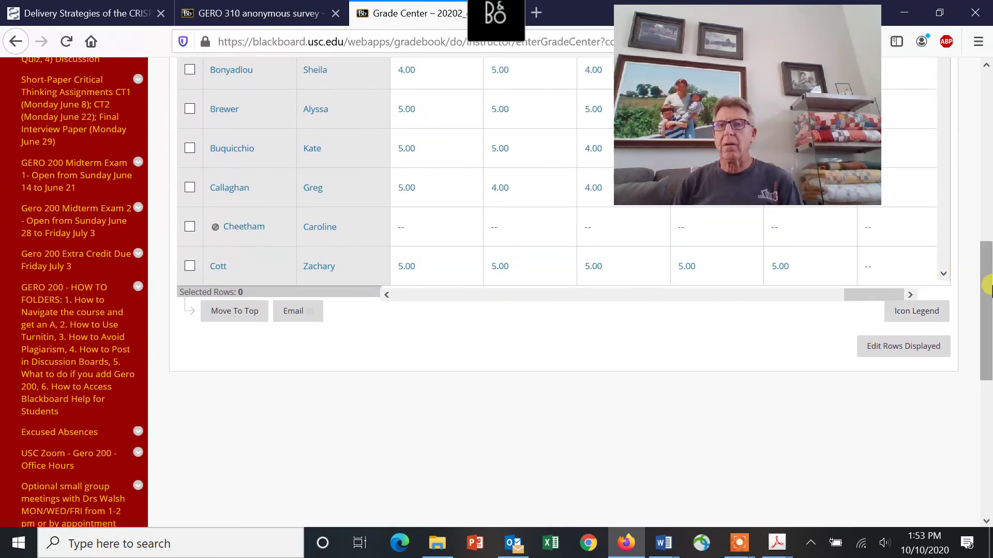
pyautogui.moveTo(988, 286); pyautogui.dragTo(948, 144)
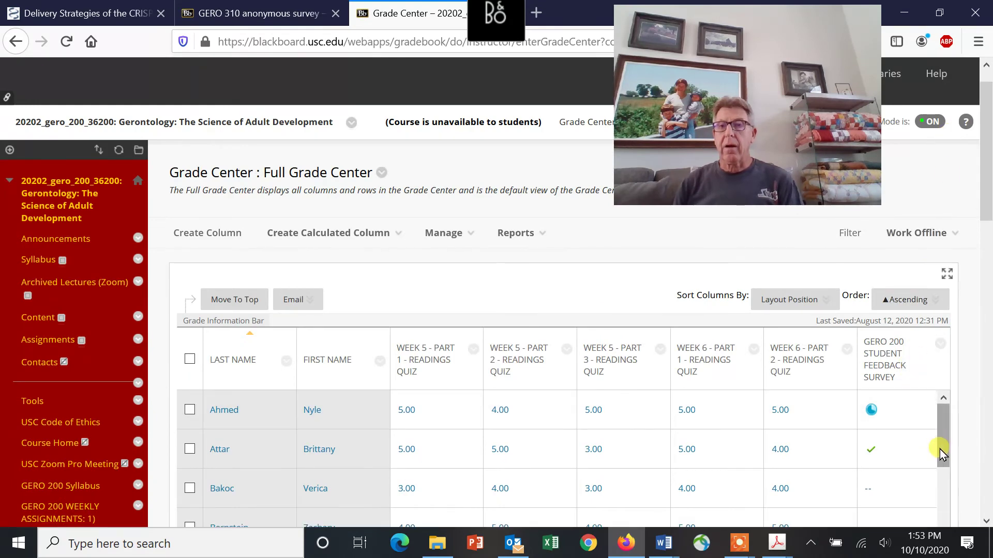
pyautogui.moveTo(939, 434); pyautogui.dragTo(947, 516)
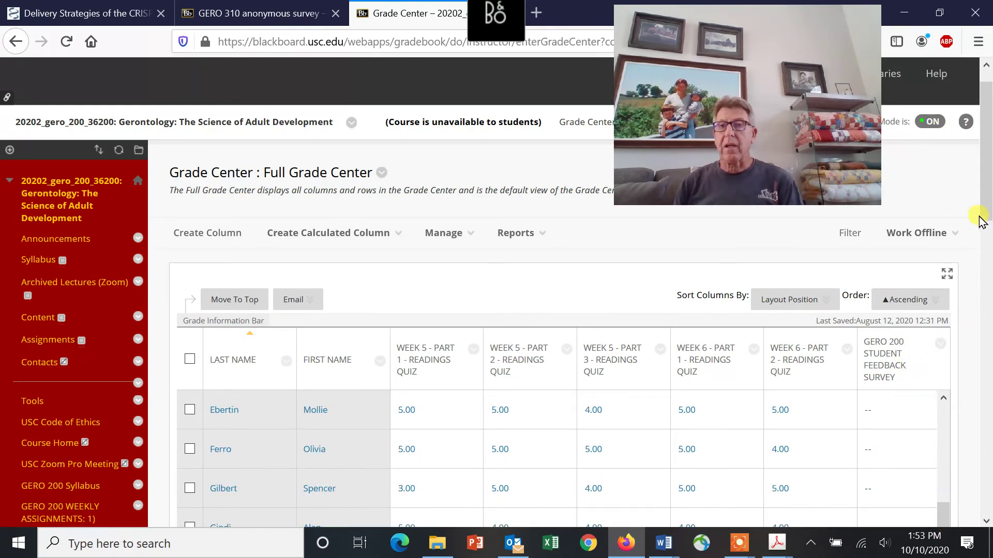
pyautogui.moveTo(988, 200); pyautogui.dragTo(975, 275)
pyautogui.moveTo(941, 304); pyautogui.dragTo(926, 186)
pyautogui.moveTo(984, 218); pyautogui.dragTo(972, 136)
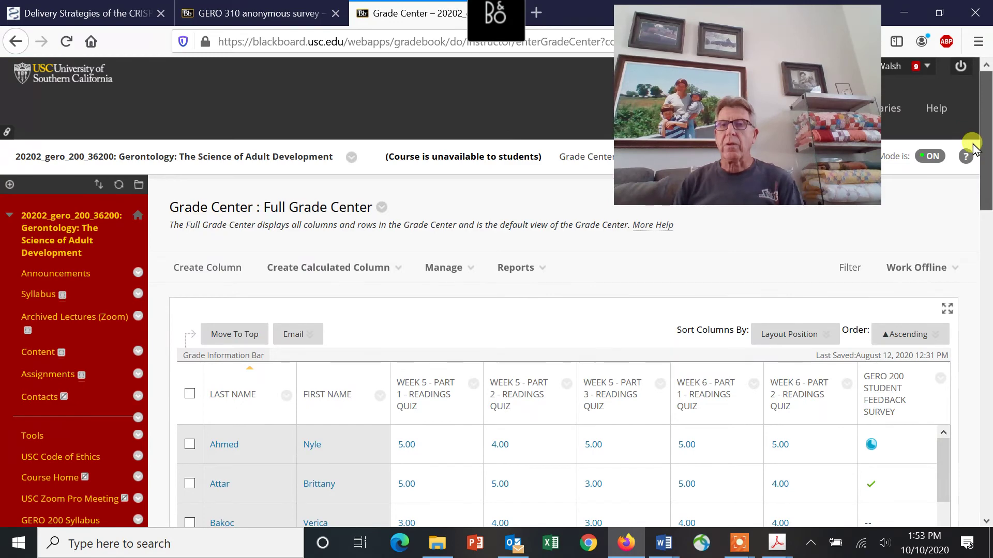
pyautogui.click(957, 279)
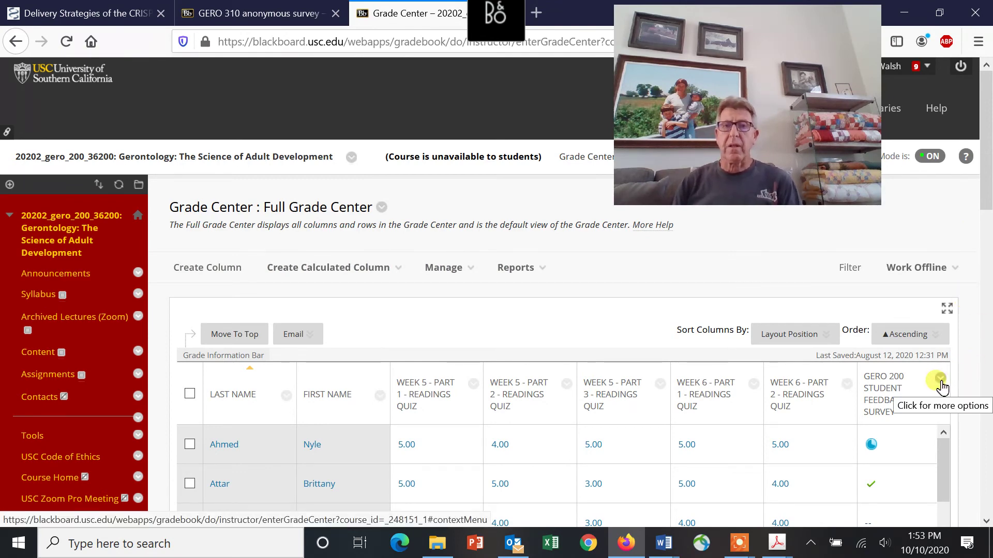
# Step: Open the attempts statistics of the GERO 200 Student Feedback Survey and read the pooled essay answers
pyautogui.click(940, 383)
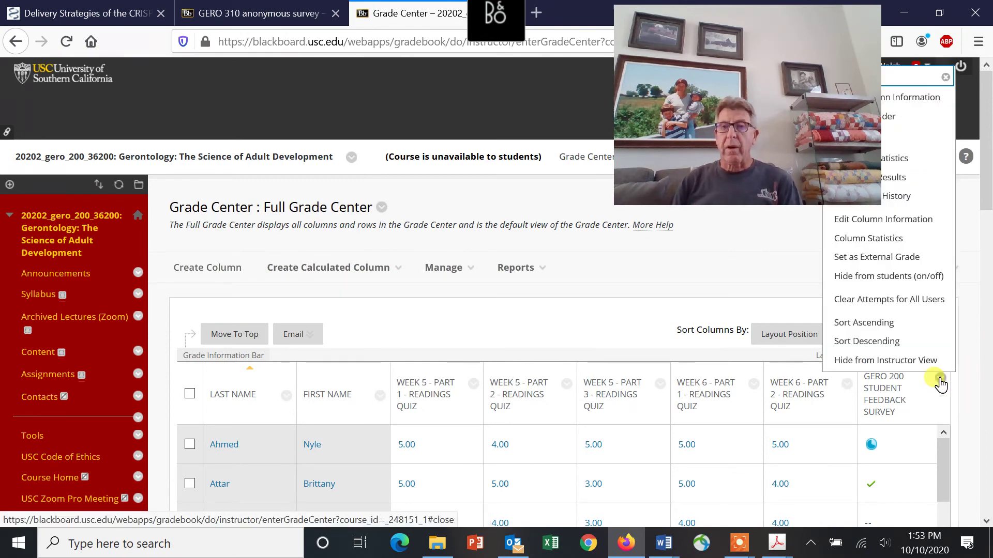
pyautogui.moveTo(746, 20); pyautogui.dragTo(504, 75)
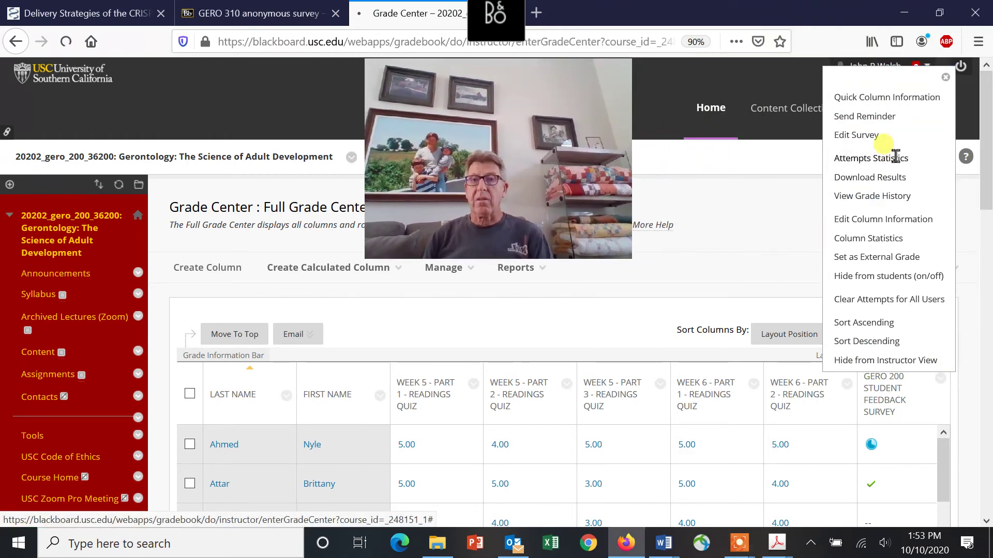
pyautogui.click(894, 159)
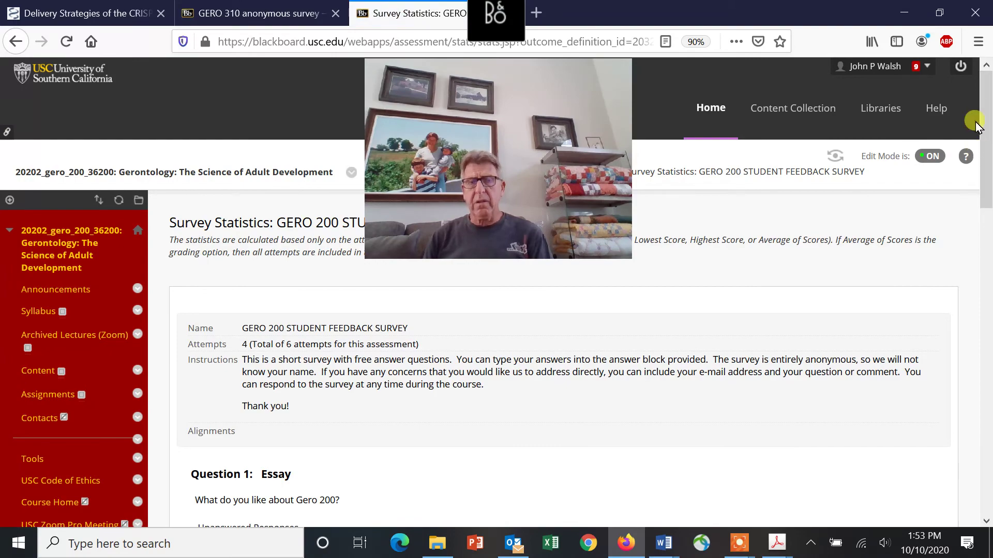
pyautogui.scroll(-3, 985, 140)
pyautogui.moveTo(987, 136); pyautogui.dragTo(983, 264)
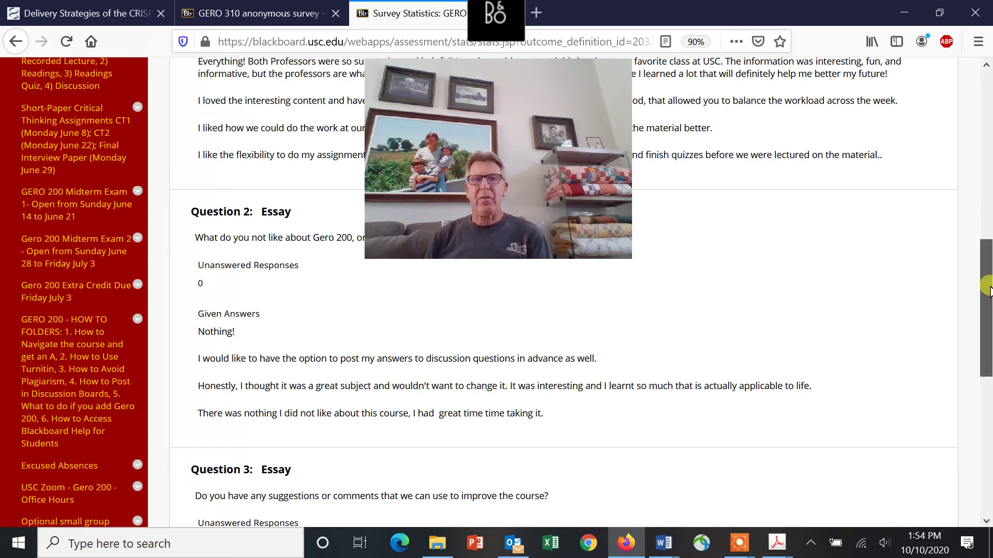
# Step: Examine the given answers to Questions 2 and 3, highlight all Question 1 answers, and return to the end of the survey statistics
pyautogui.moveTo(987, 268); pyautogui.dragTo(988, 379)
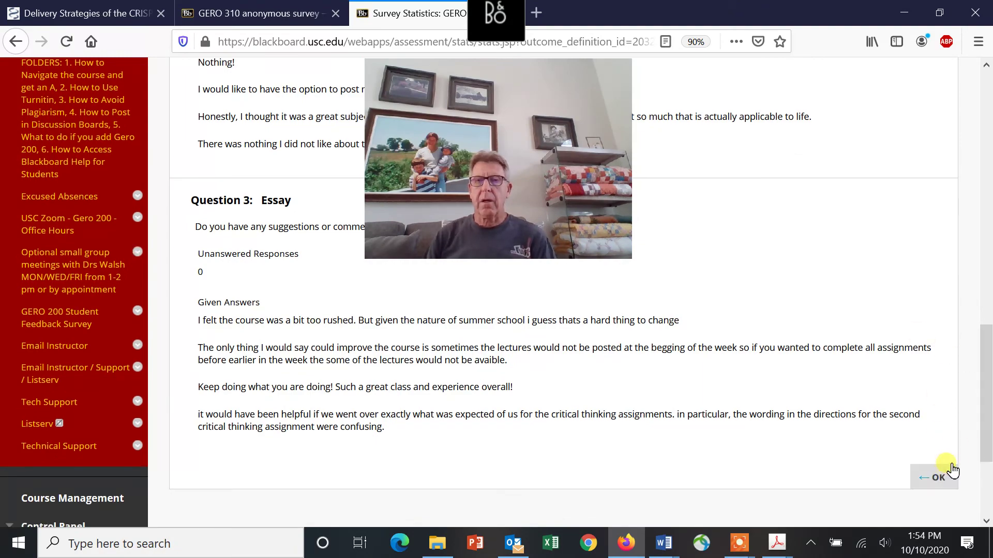
pyautogui.scroll(8, 957, 308)
pyautogui.scroll(2, 957, 308)
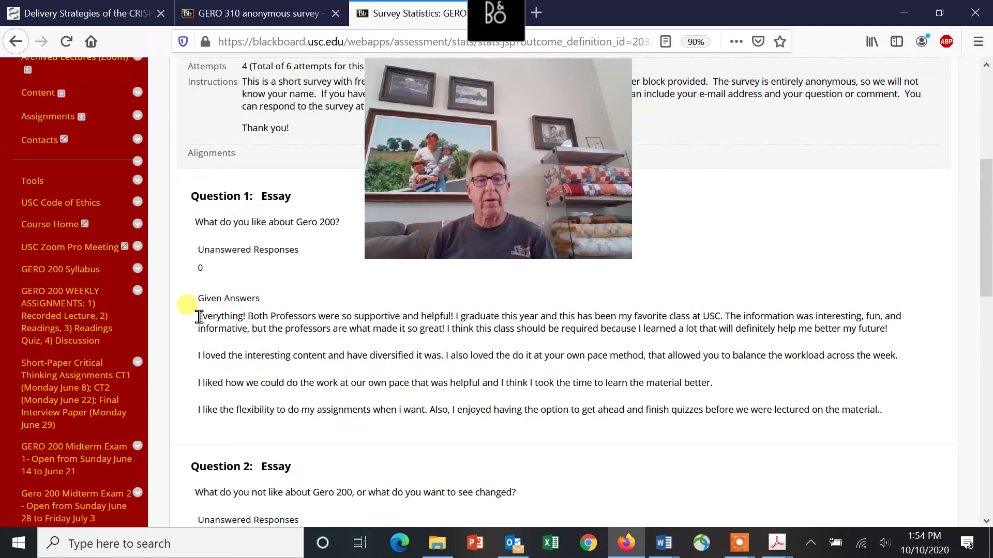
pyautogui.moveTo(196, 315); pyautogui.dragTo(926, 417)
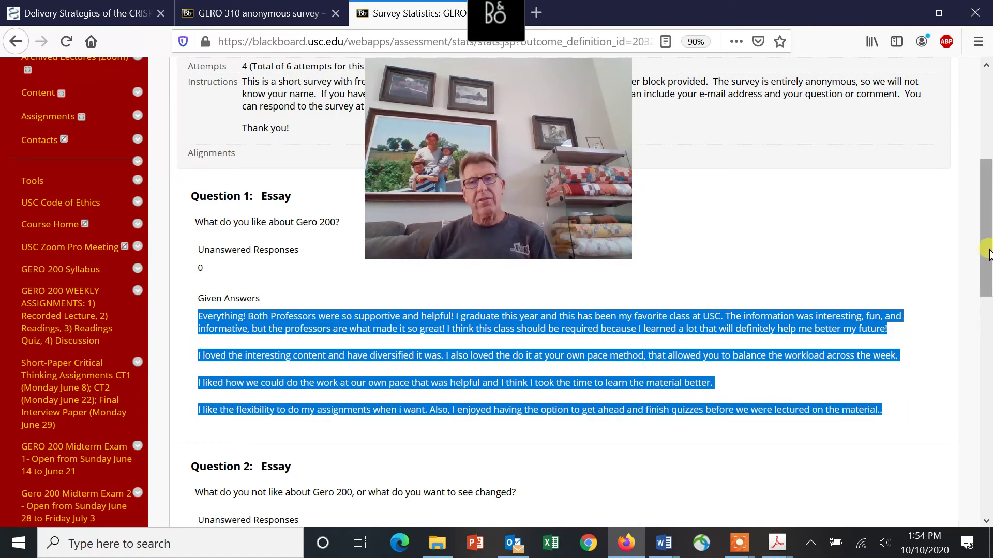
pyautogui.moveTo(988, 253); pyautogui.dragTo(988, 458)
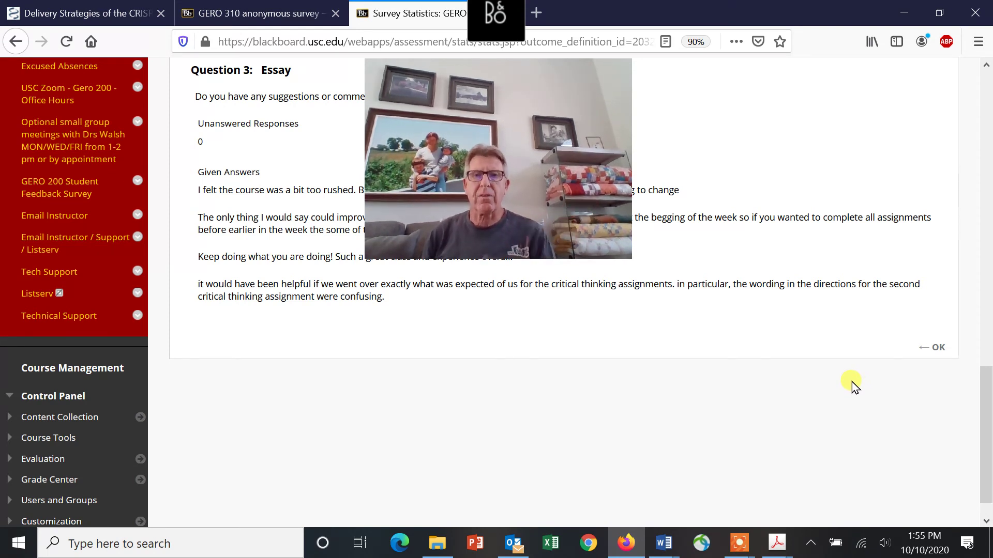
# Step: Close the GERO 200 survey statistics and return to the GERO 310 anonymous survey content page
pyautogui.click(936, 352)
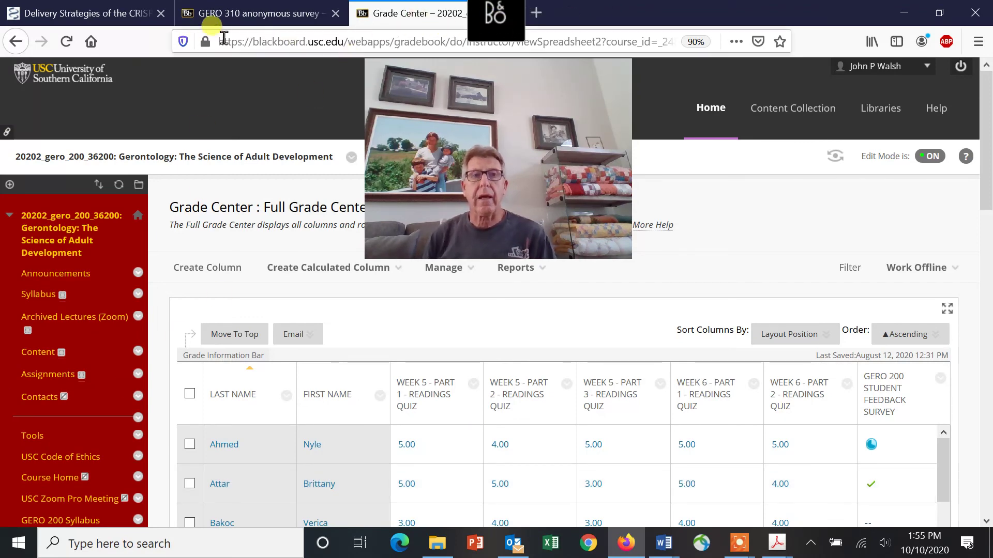
pyautogui.click(235, 16)
pyautogui.click(305, 252)
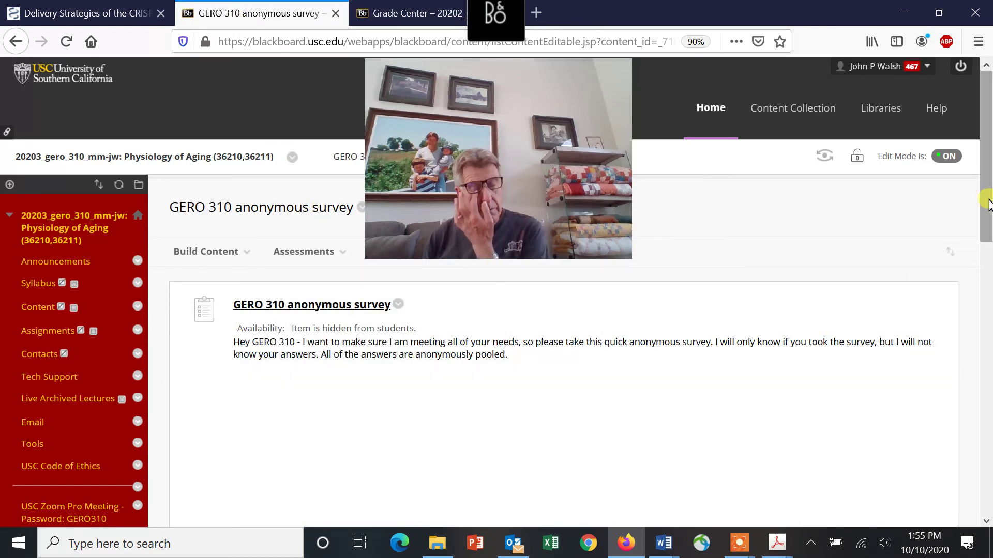
pyautogui.moveTo(988, 204); pyautogui.dragTo(988, 206)
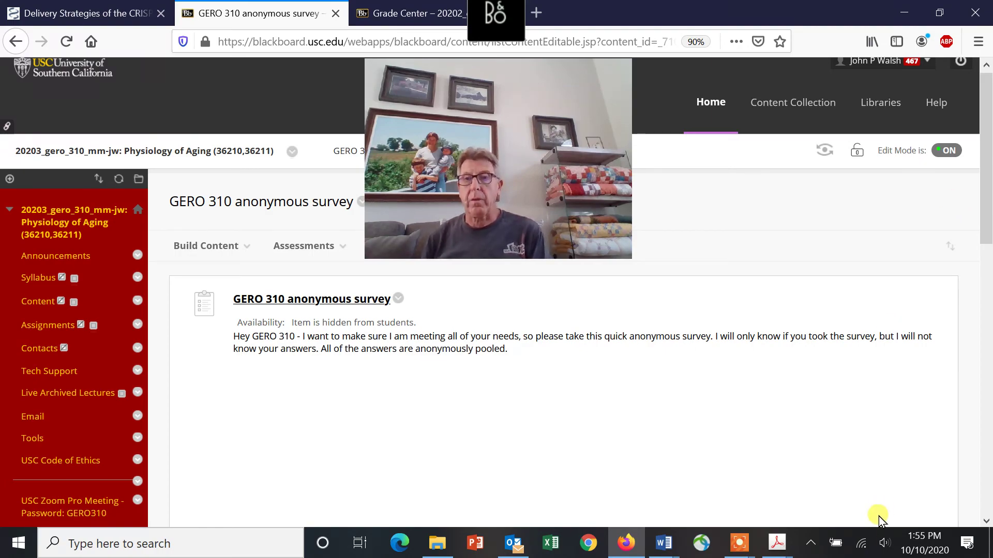
pyautogui.moveTo(746, 547)
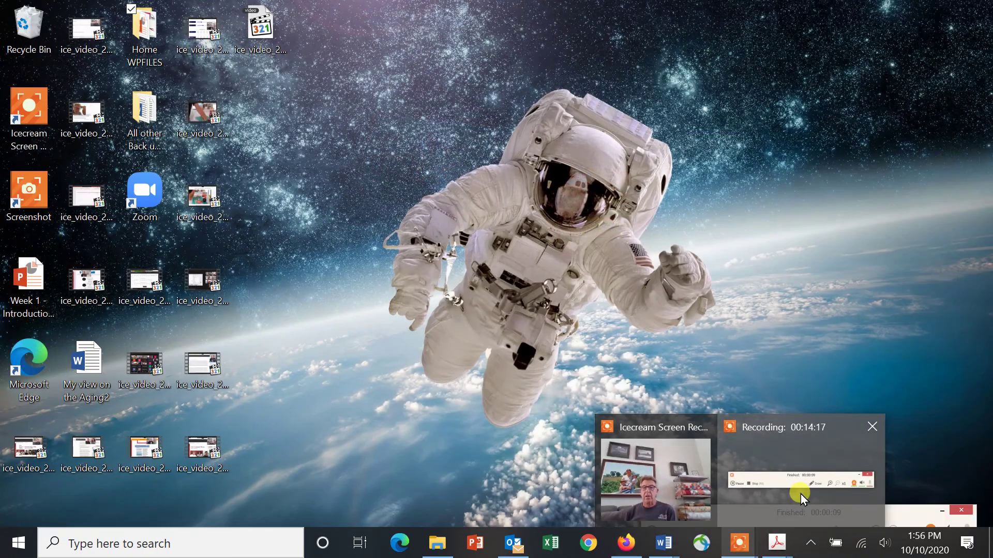
pyautogui.click(801, 494)
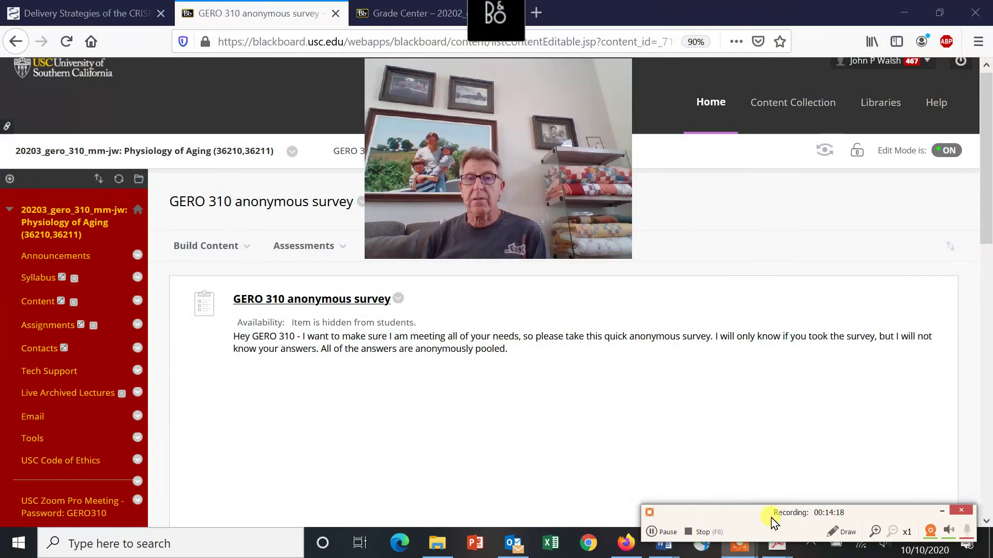